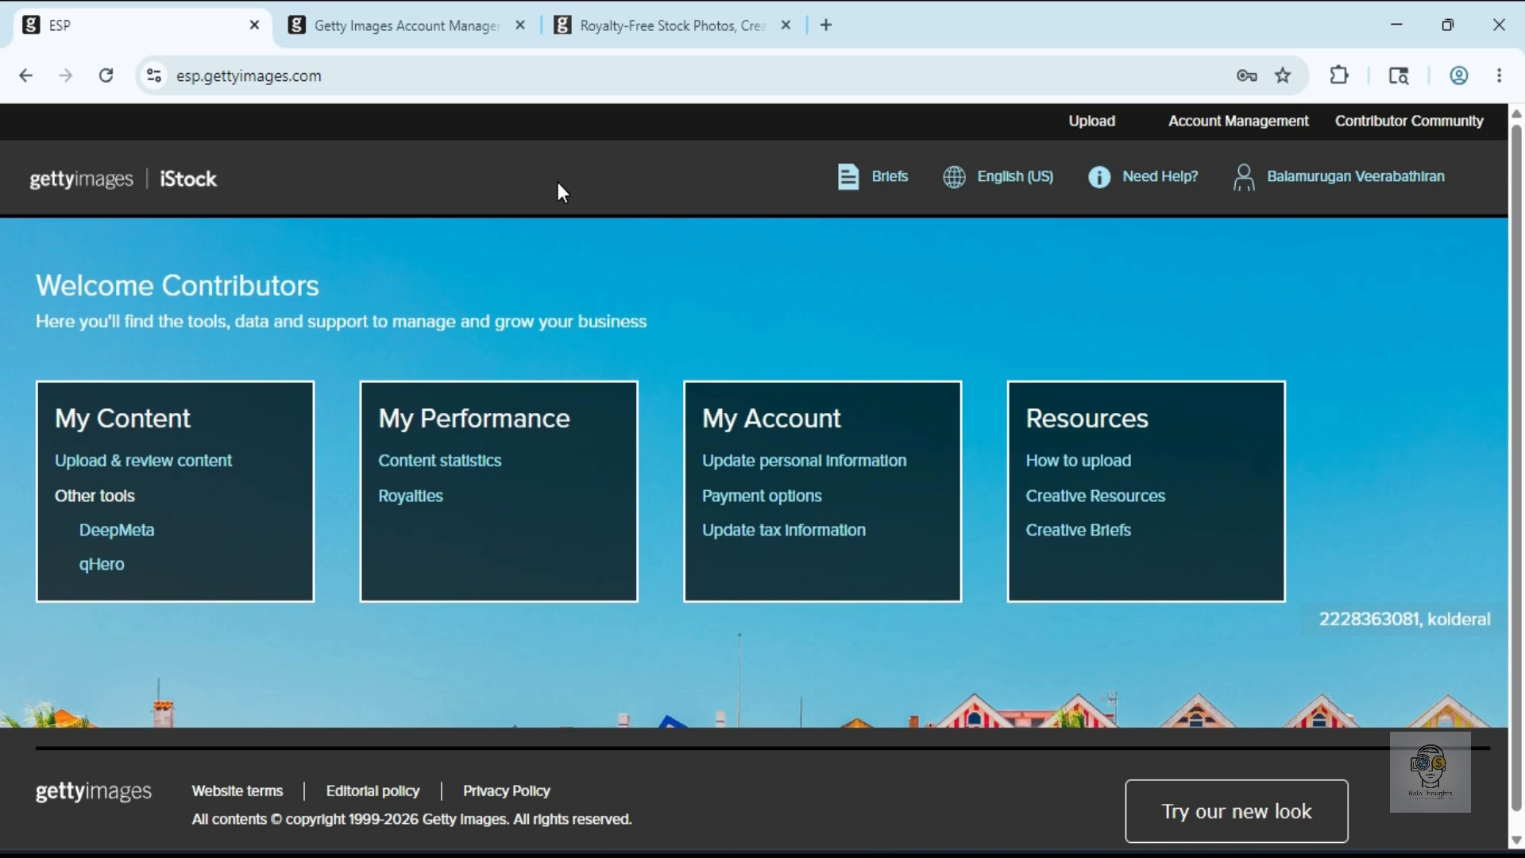
{"action": "left_click", "coordinate": [346, 69]}
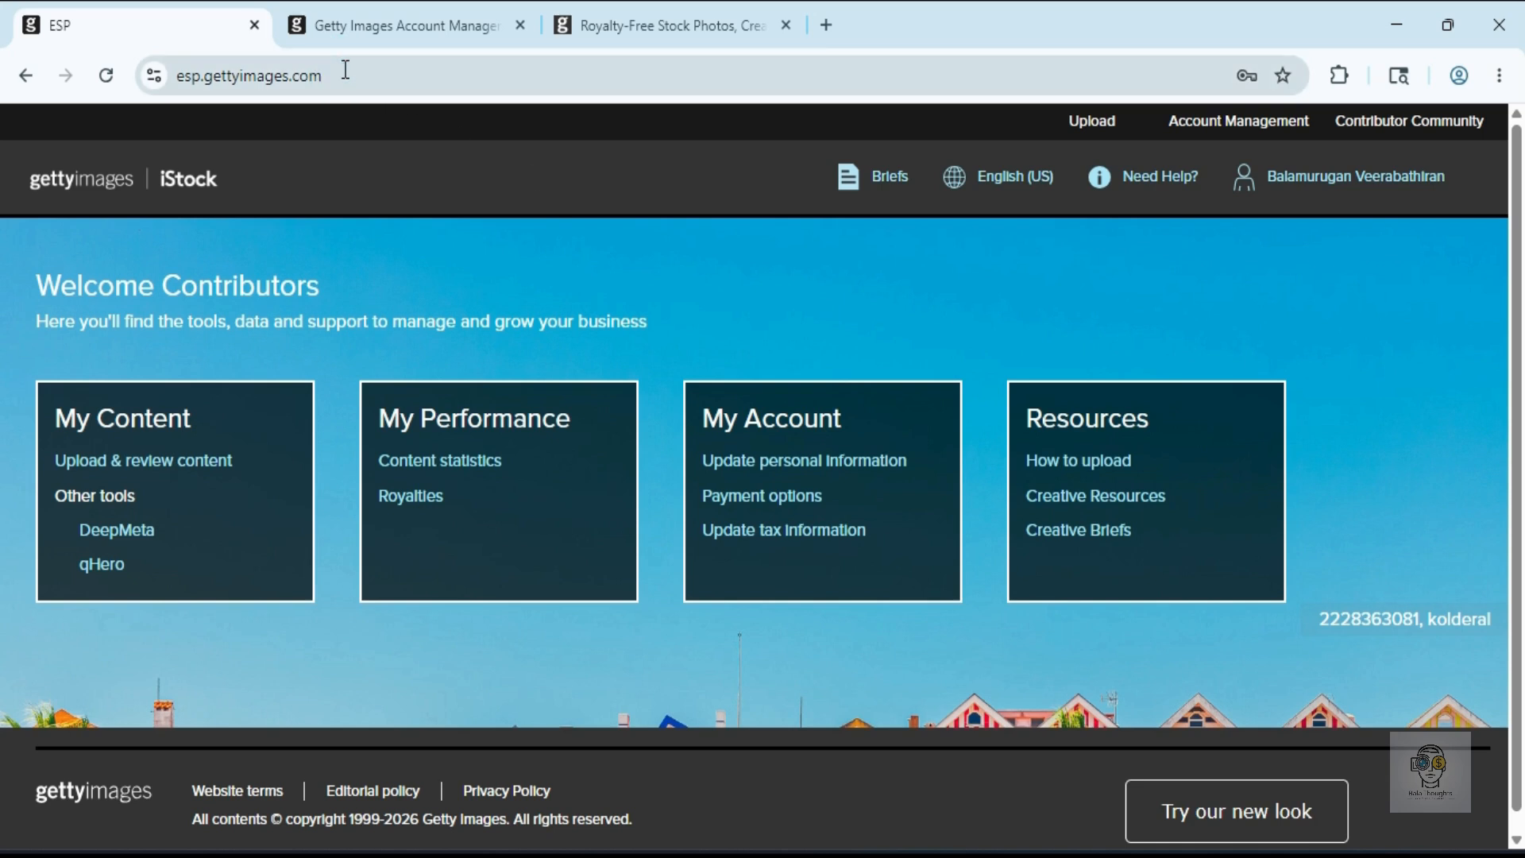
{"action": "left_click", "coordinate": [322, 79]}
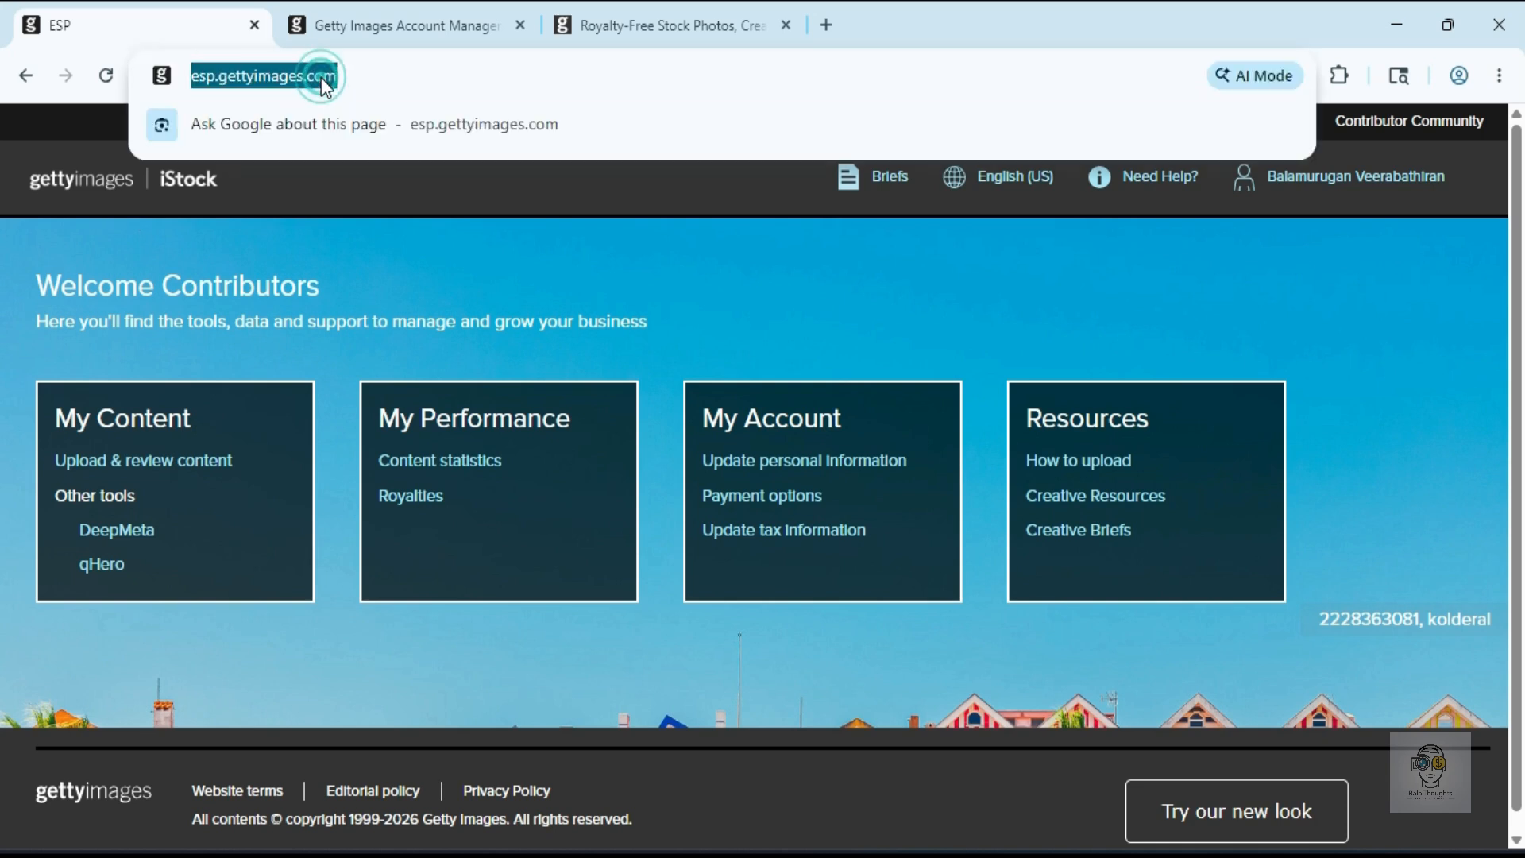
{"action": "left_click", "coordinate": [371, 273]}
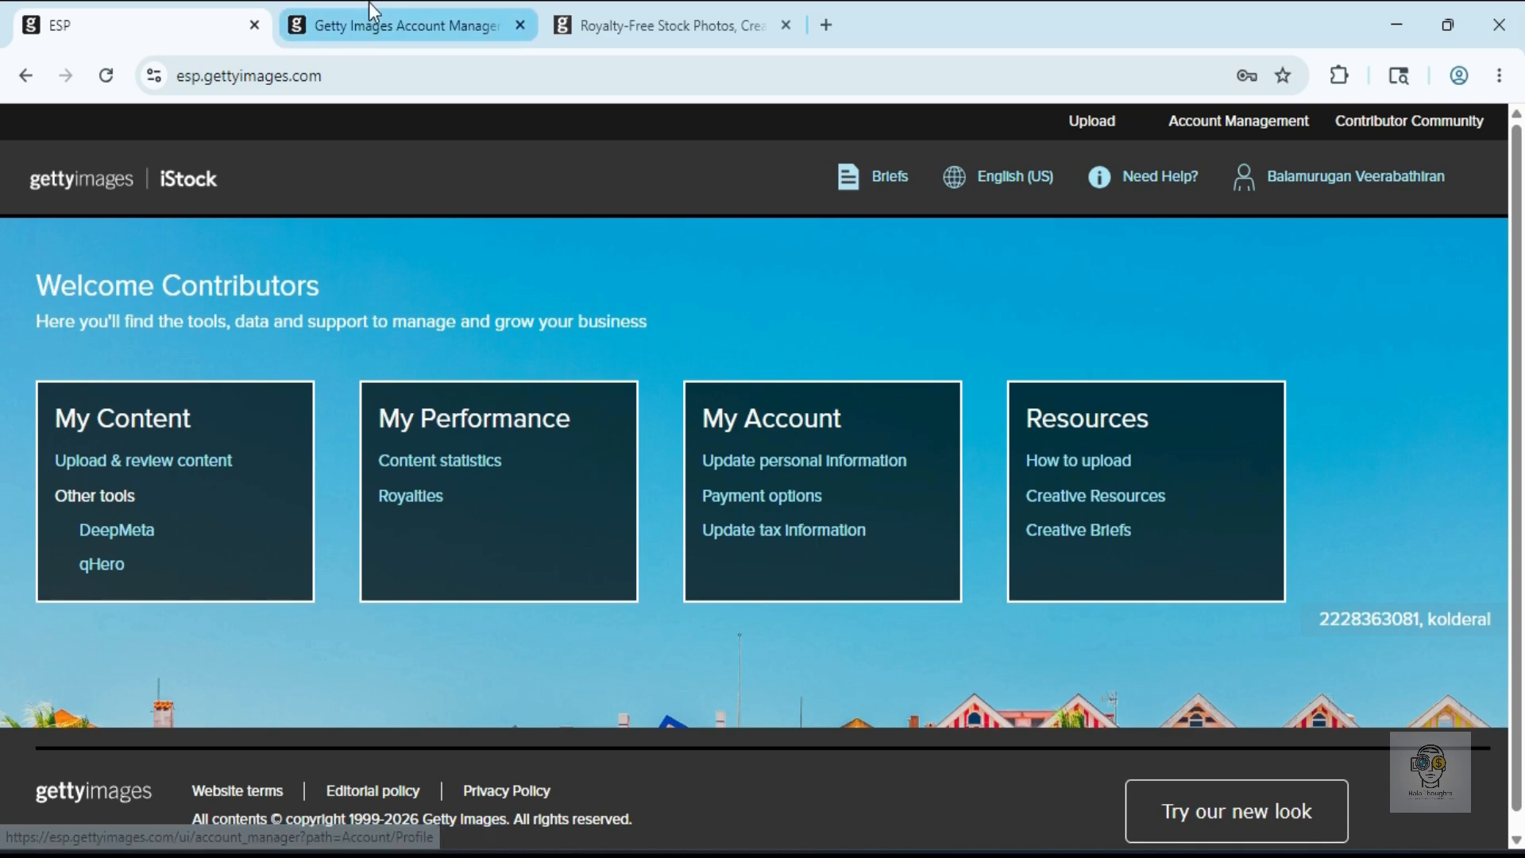
Switch to the Getty Images Account Management page and begin the tax interview
{"action": "left_click", "coordinate": [397, 24]}
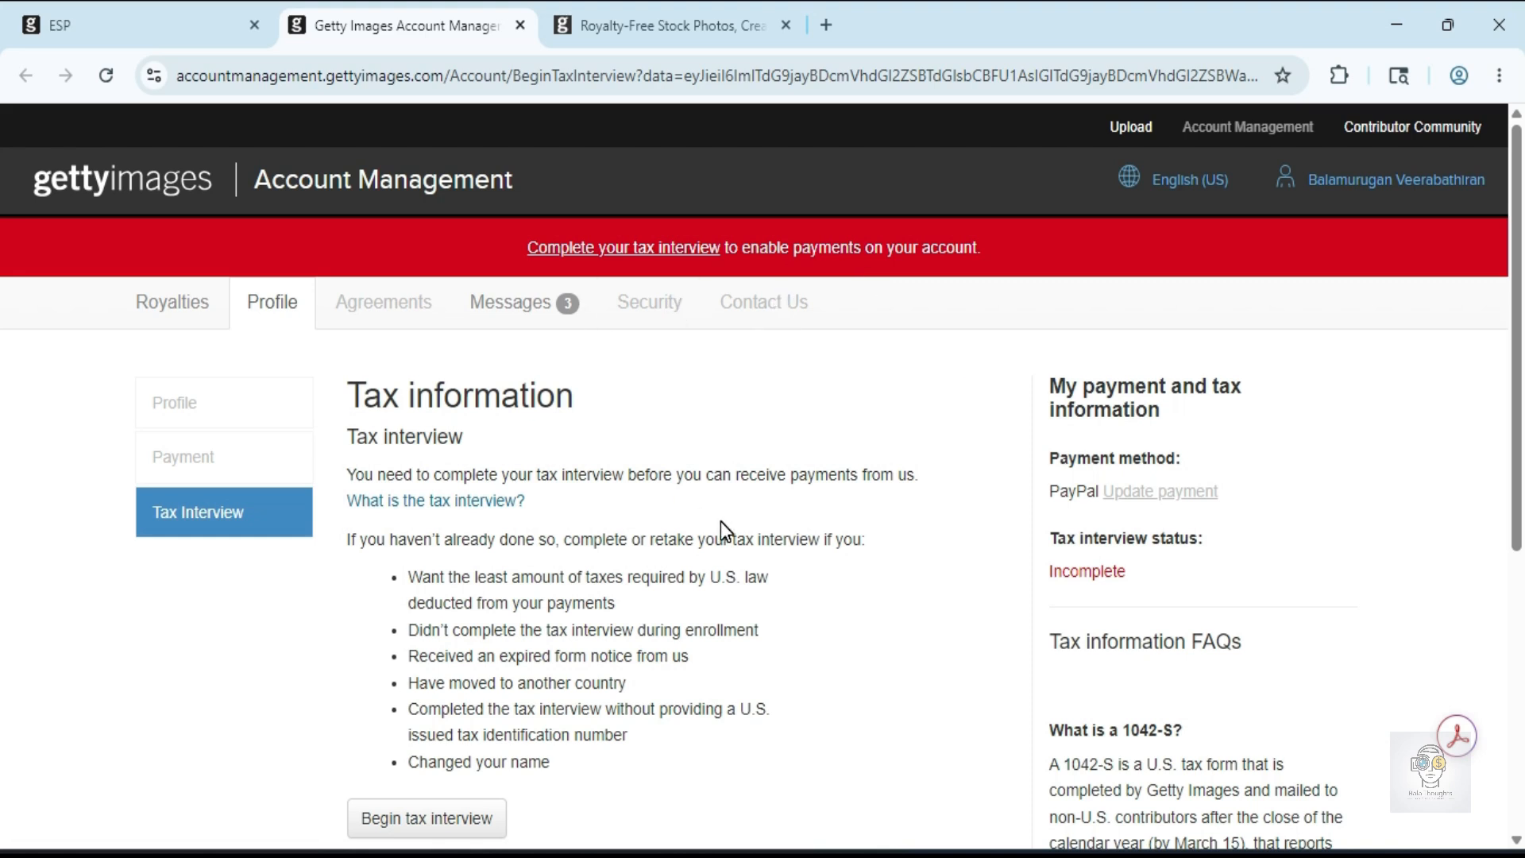
{"action": "scroll", "coordinate": [721, 521], "scroll_direction": "down", "scroll_amount": 1}
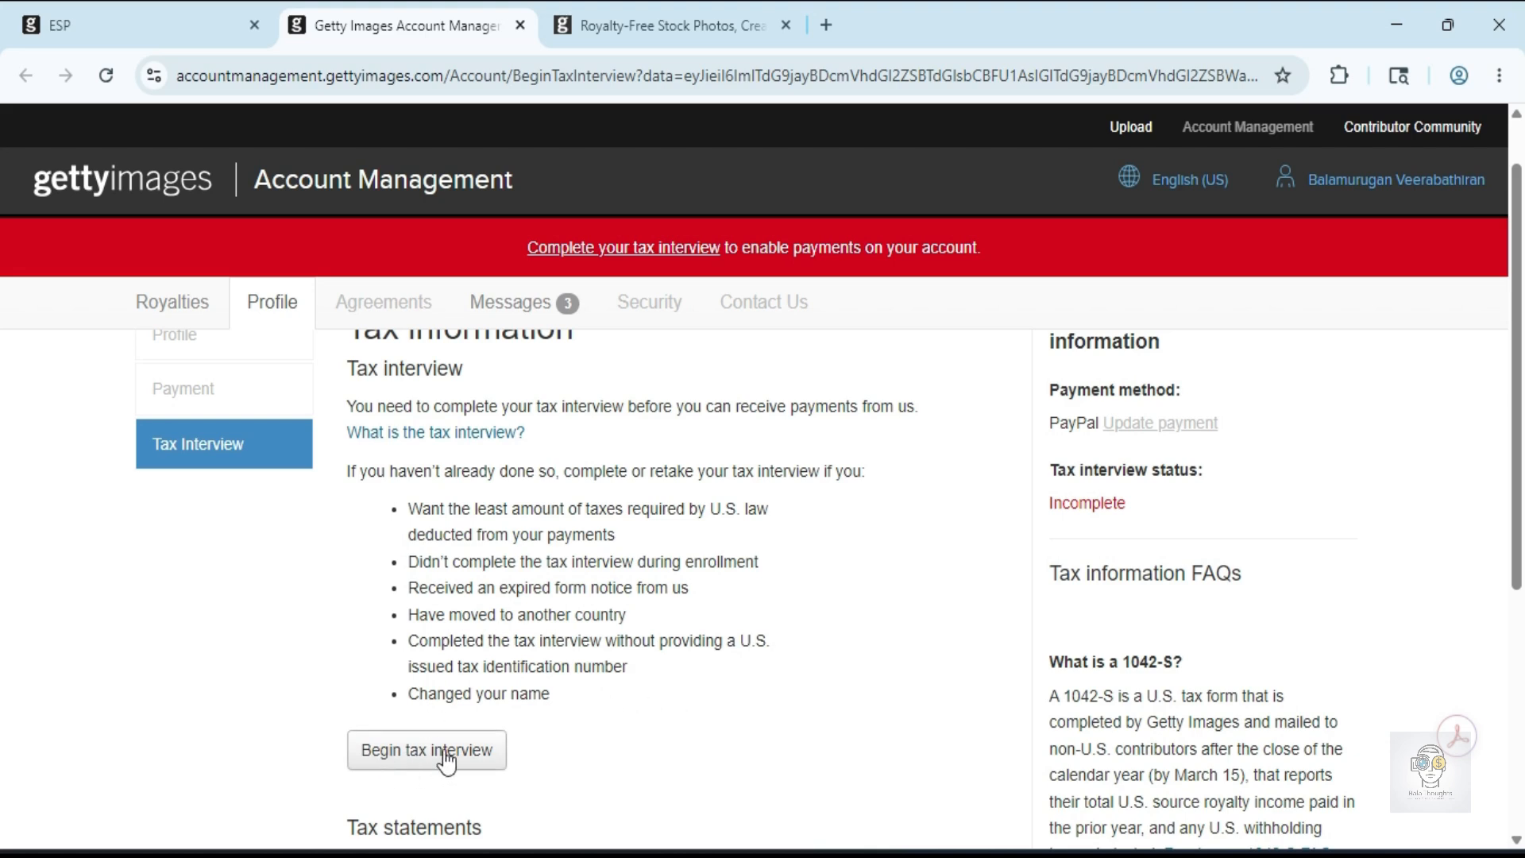
{"action": "scroll", "coordinate": [660, 714], "scroll_direction": "down", "scroll_amount": 1}
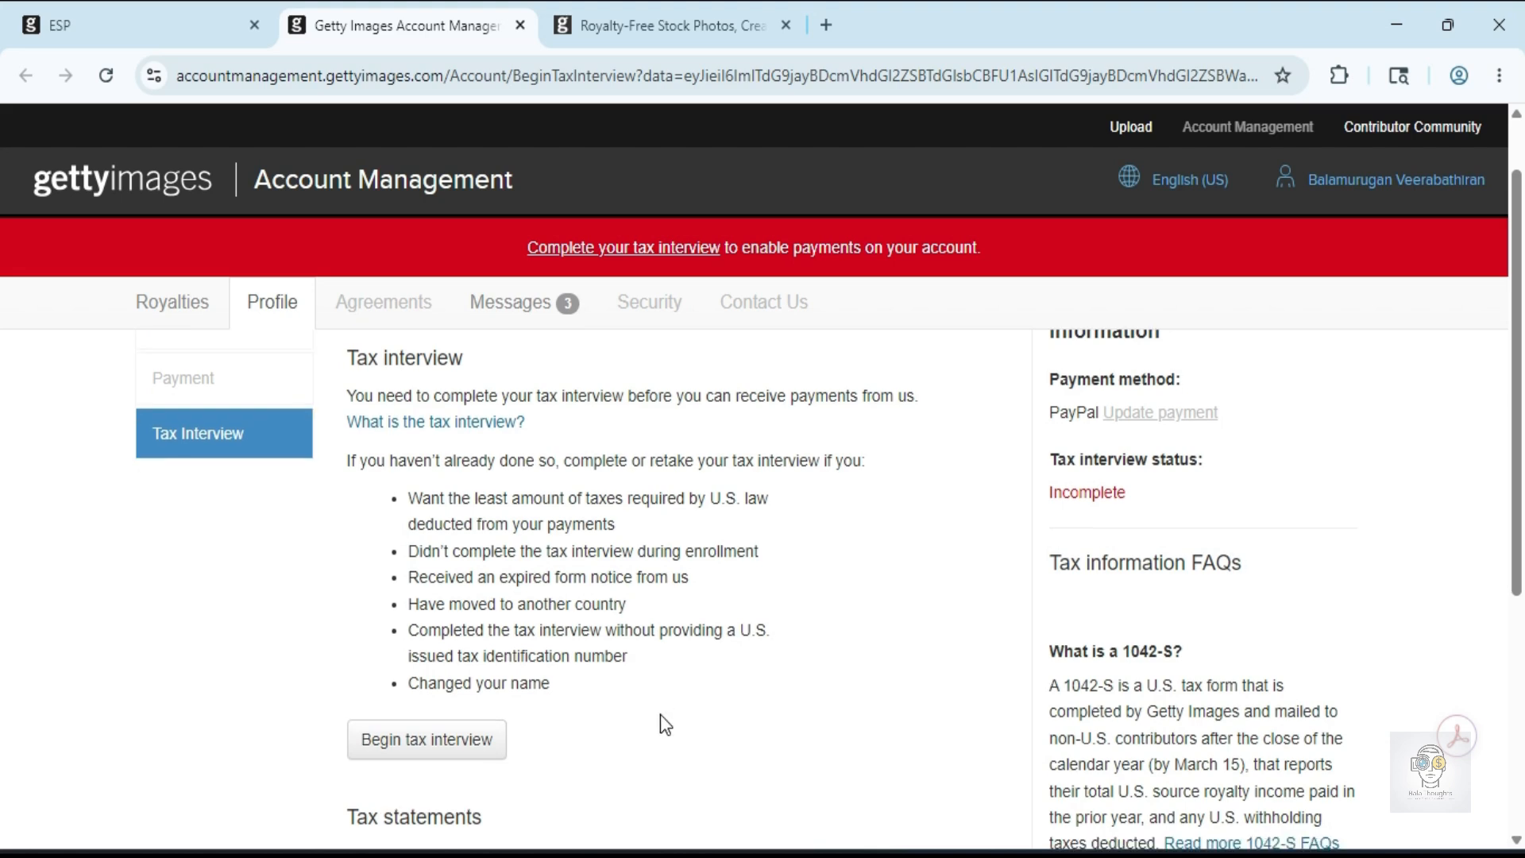
{"action": "left_click", "coordinate": [384, 651]}
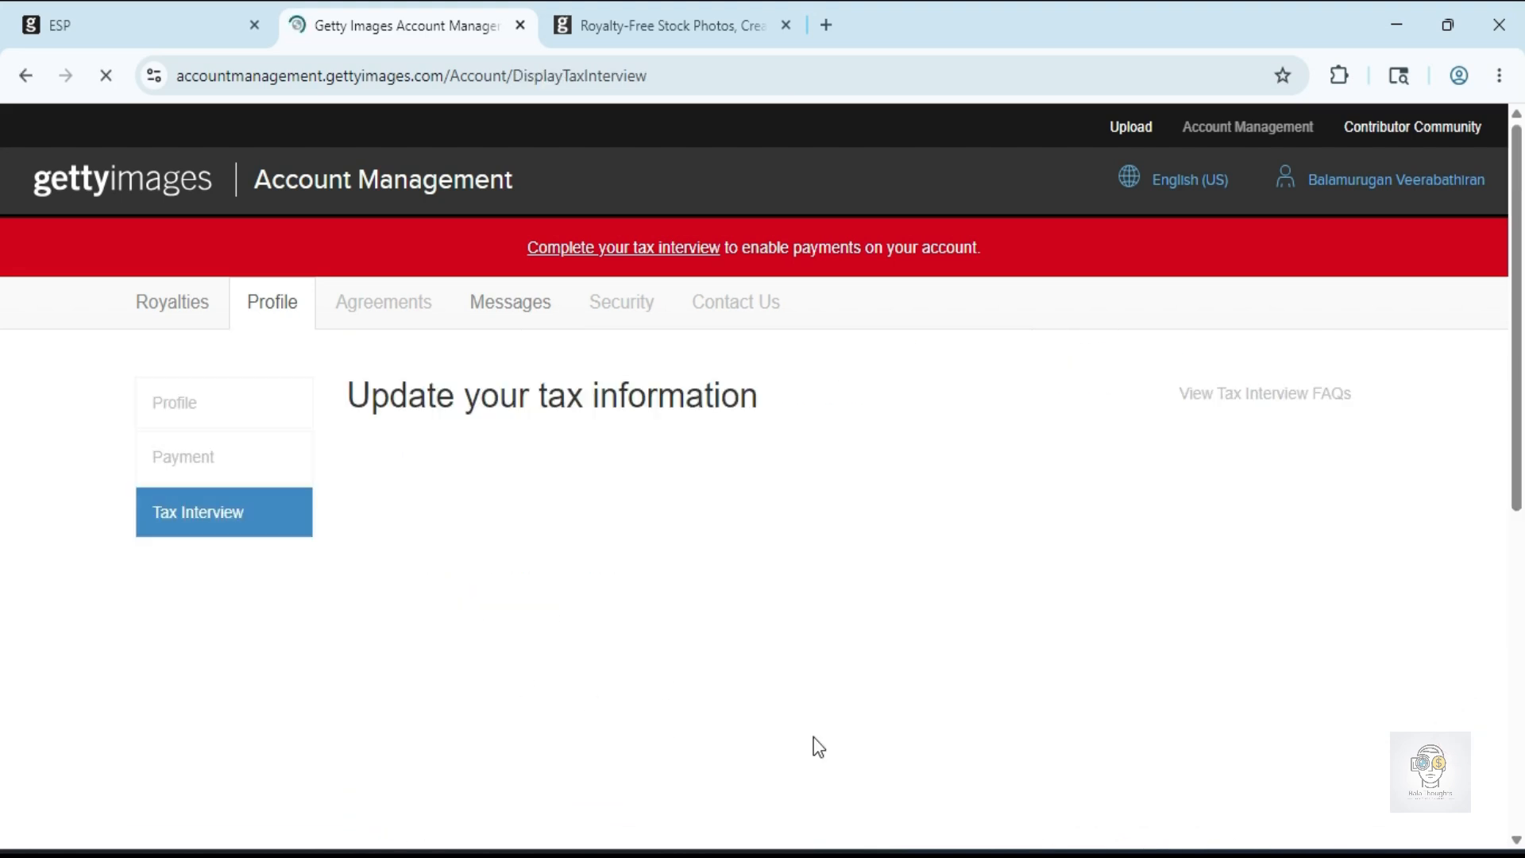
Review the What to Expect reminders of the tax interview and continue to the Profile stage
{"action": "scroll", "coordinate": [1223, 627], "scroll_direction": "down", "scroll_amount": 3}
{"action": "scroll", "coordinate": [1223, 628], "scroll_direction": "up", "scroll_amount": 5}
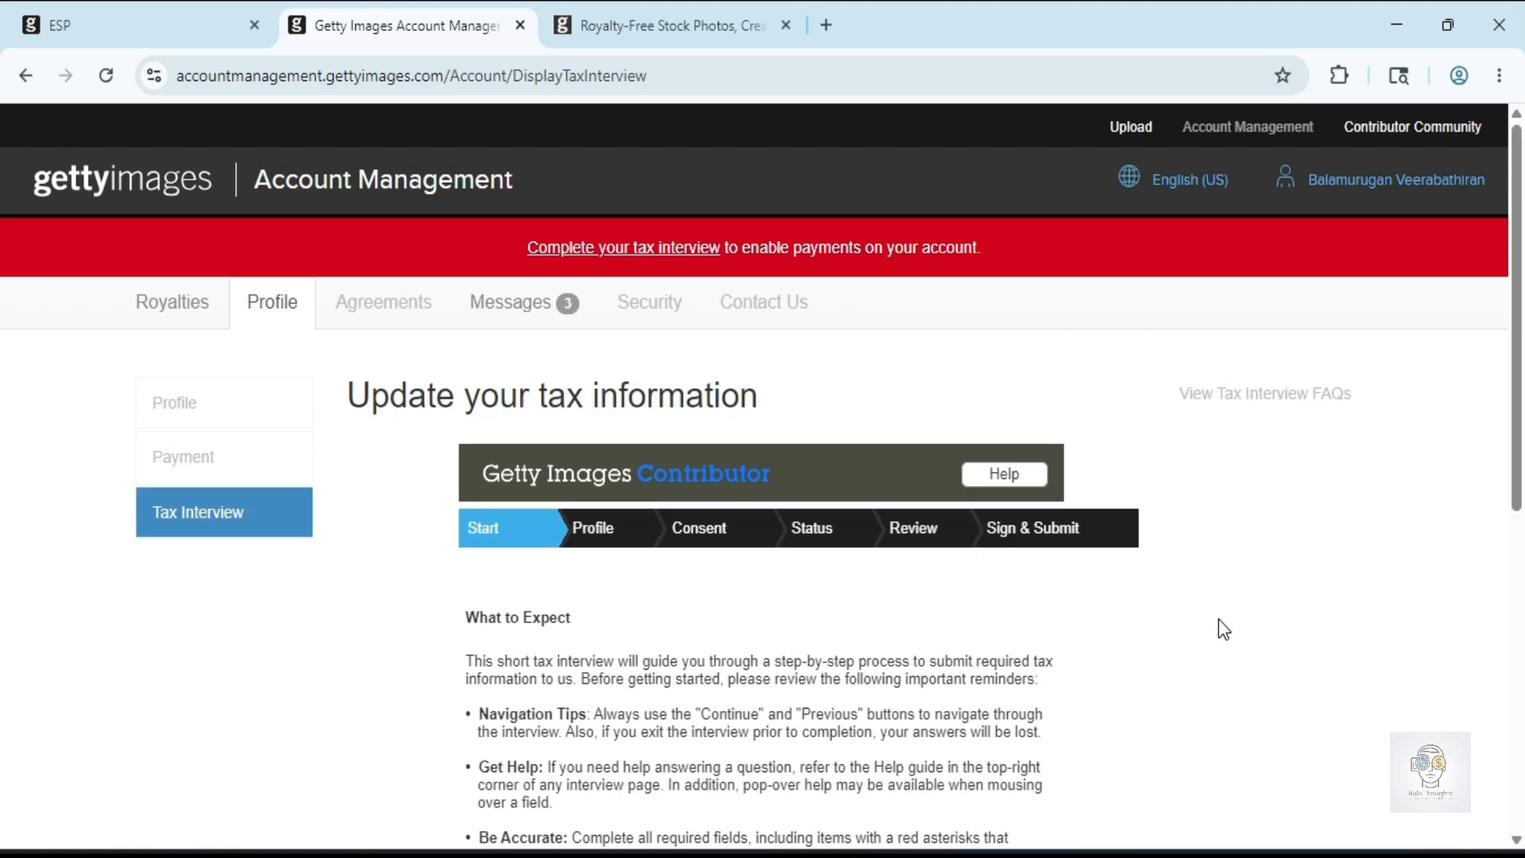
{"action": "scroll", "coordinate": [1223, 628], "scroll_direction": "down", "scroll_amount": 1}
{"action": "scroll", "coordinate": [1220, 620], "scroll_direction": "down", "scroll_amount": 2}
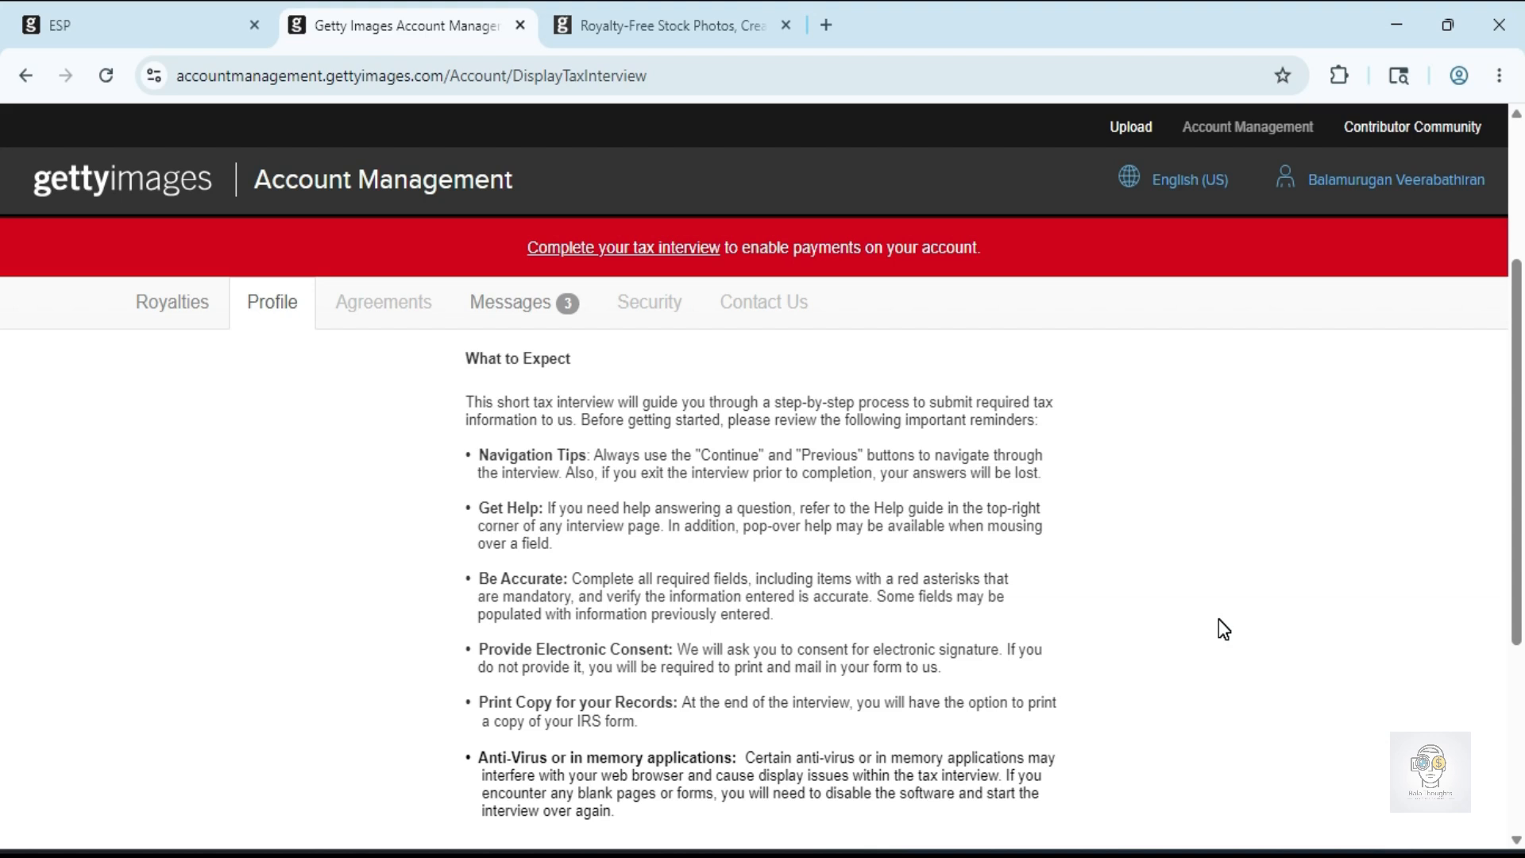
{"action": "scroll", "coordinate": [1219, 621], "scroll_direction": "down", "scroll_amount": 2}
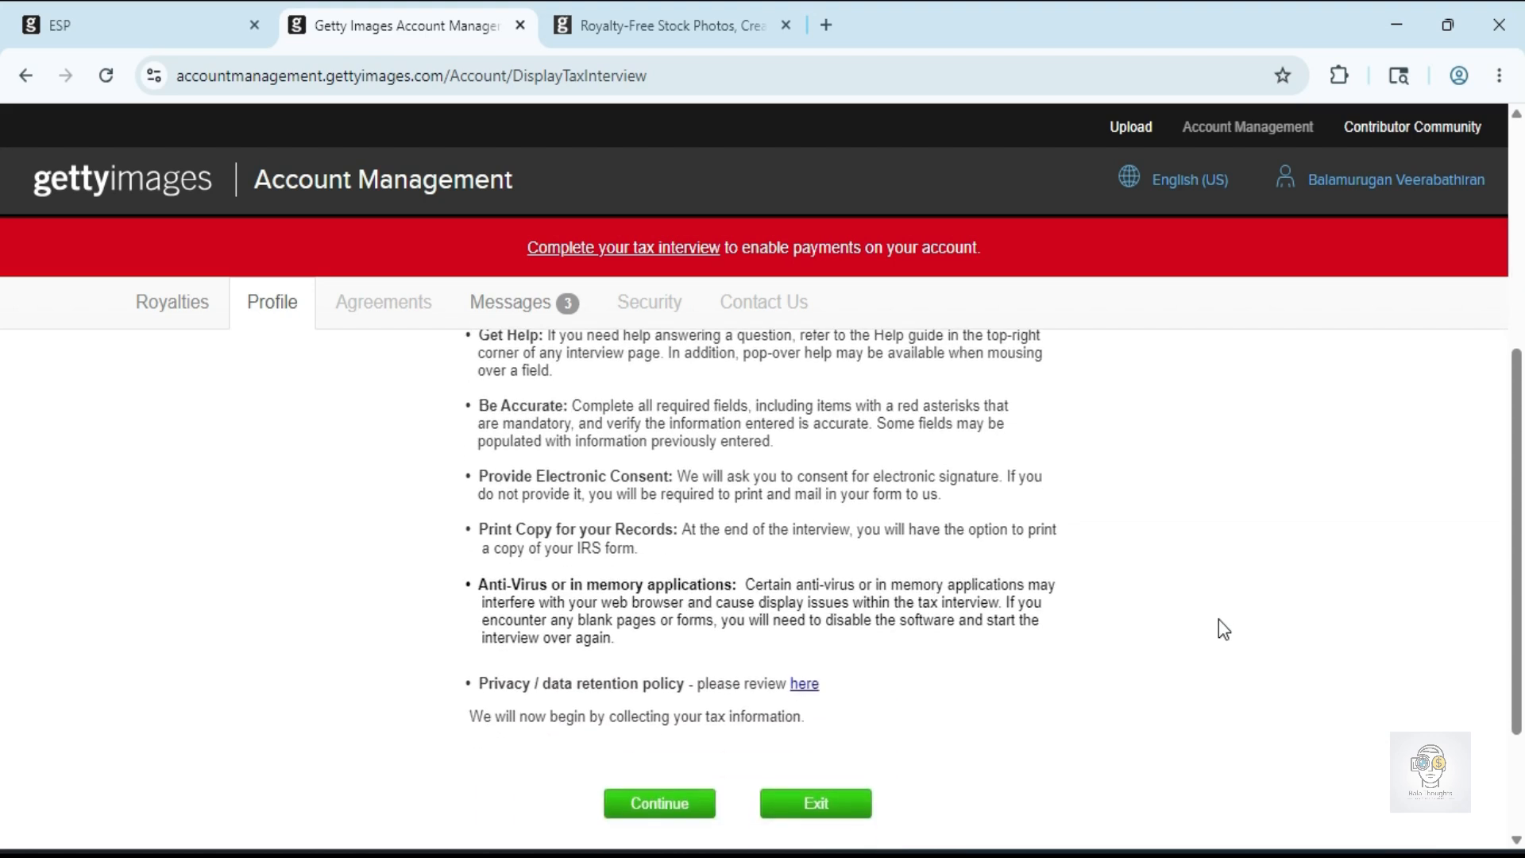
{"action": "scroll", "coordinate": [1219, 620], "scroll_direction": "up", "scroll_amount": 1}
{"action": "scroll", "coordinate": [1218, 618], "scroll_direction": "down", "scroll_amount": 1}
{"action": "scroll", "coordinate": [1219, 618], "scroll_direction": "up", "scroll_amount": 2}
{"action": "scroll", "coordinate": [1223, 629], "scroll_direction": "up", "scroll_amount": 1}
{"action": "scroll", "coordinate": [1224, 629], "scroll_direction": "down", "scroll_amount": 5}
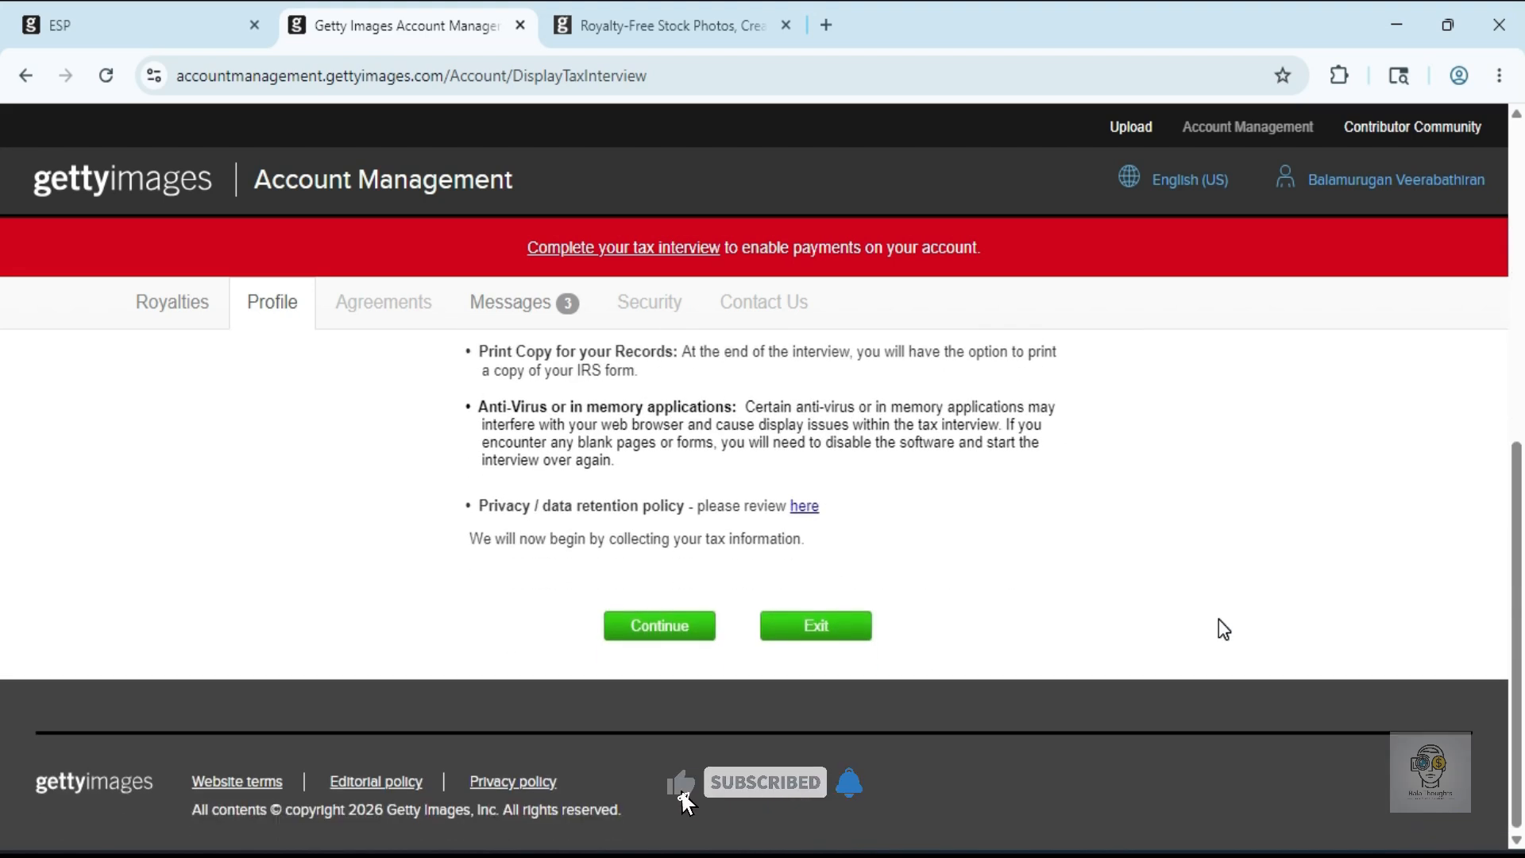
{"action": "left_click", "coordinate": [656, 631]}
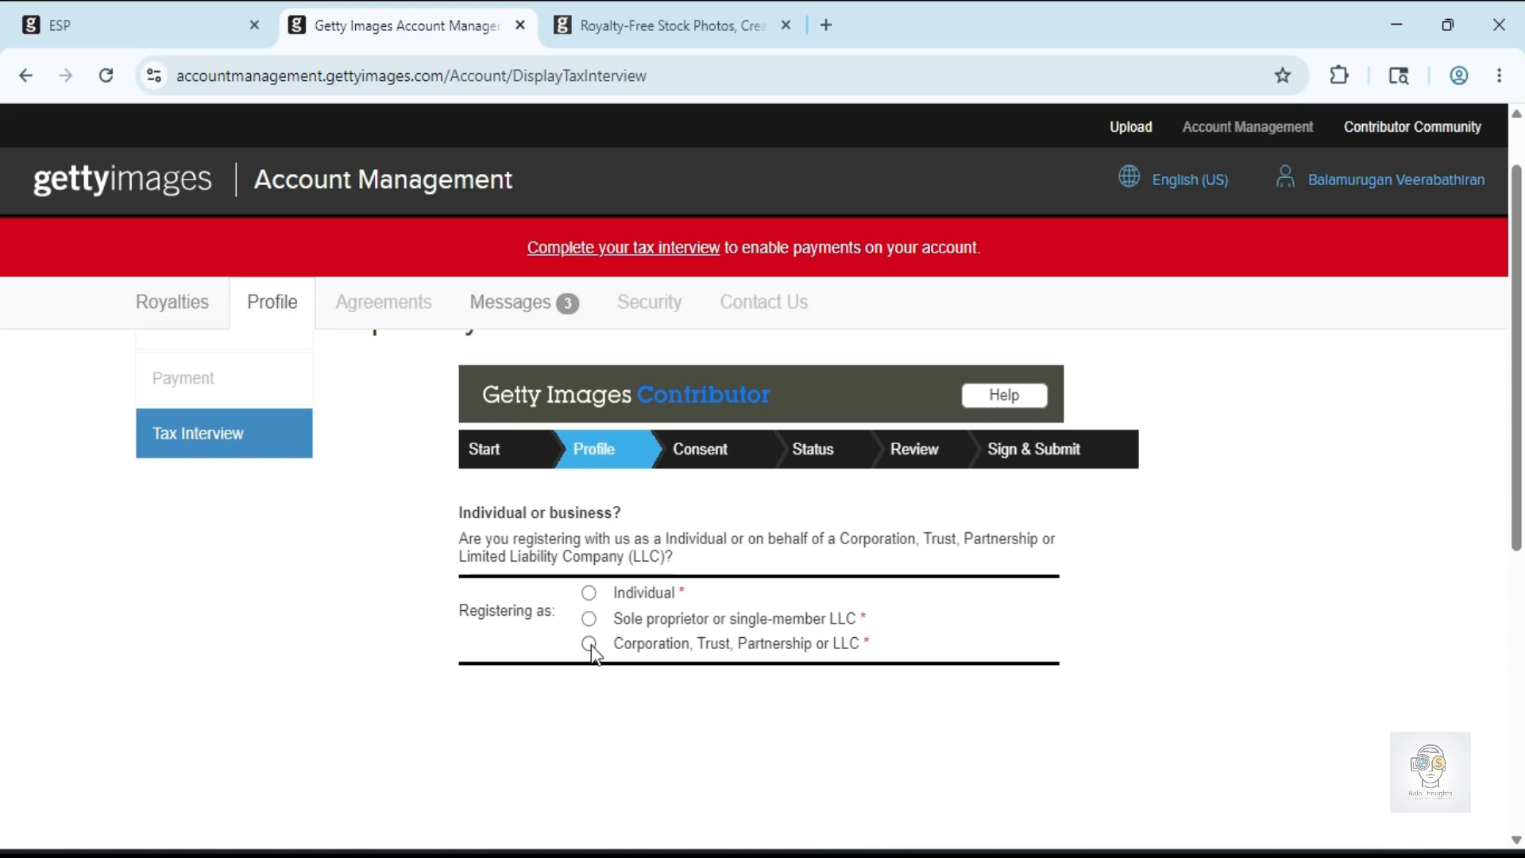
Register as an Individual and consent to the collection of information for US IRS tax regulations
{"action": "left_click", "coordinate": [589, 594]}
{"action": "scroll", "coordinate": [922, 667], "scroll_direction": "down", "scroll_amount": 2}
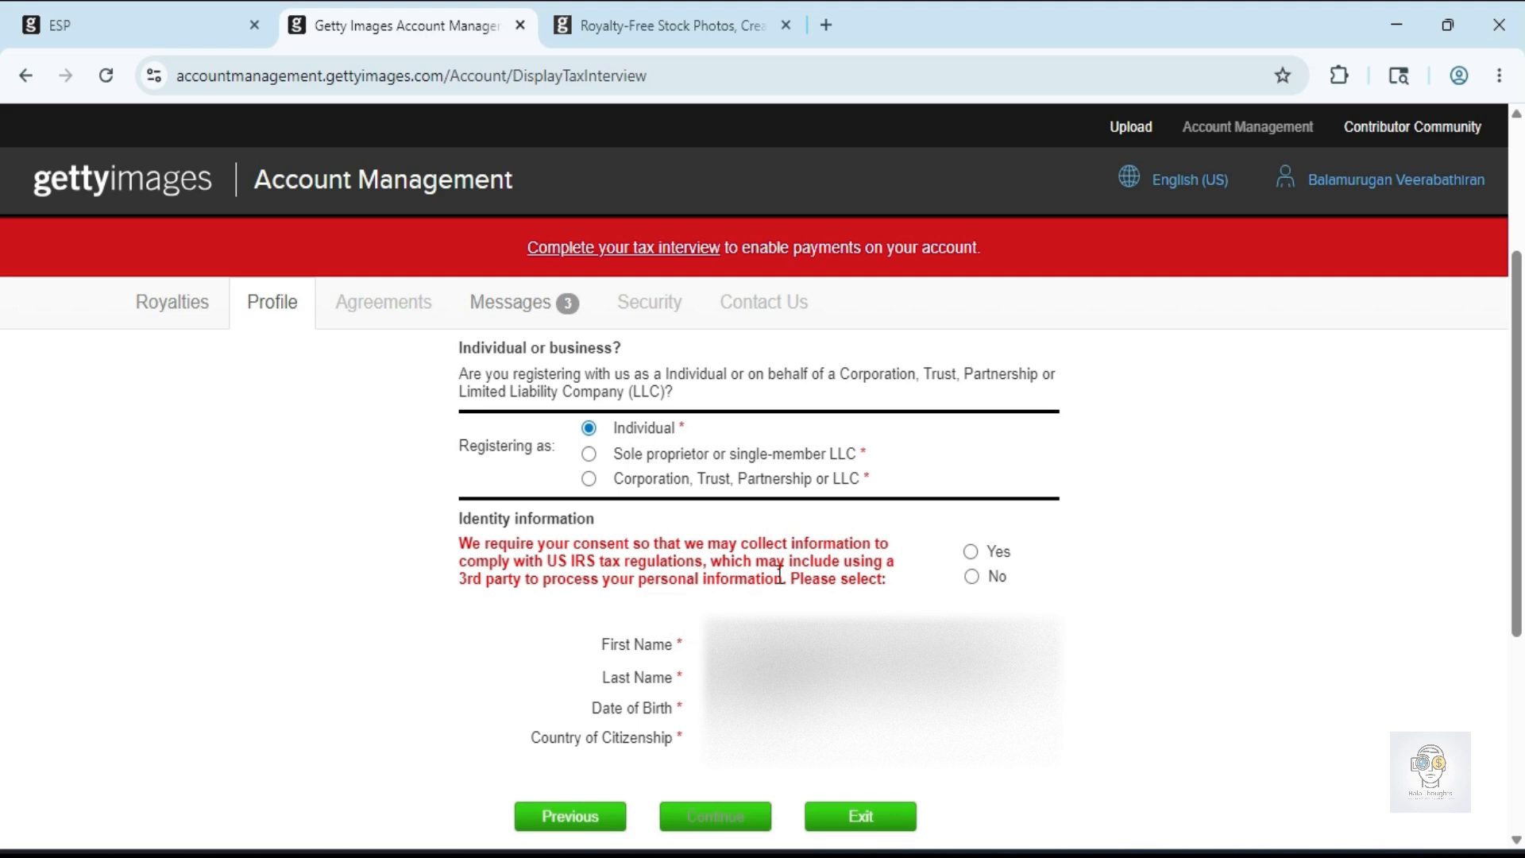
{"action": "left_click", "coordinate": [970, 553]}
Fill in the date of birth and country of citizenship, and continue to the permanent address page
{"action": "left_click", "coordinate": [802, 707]}
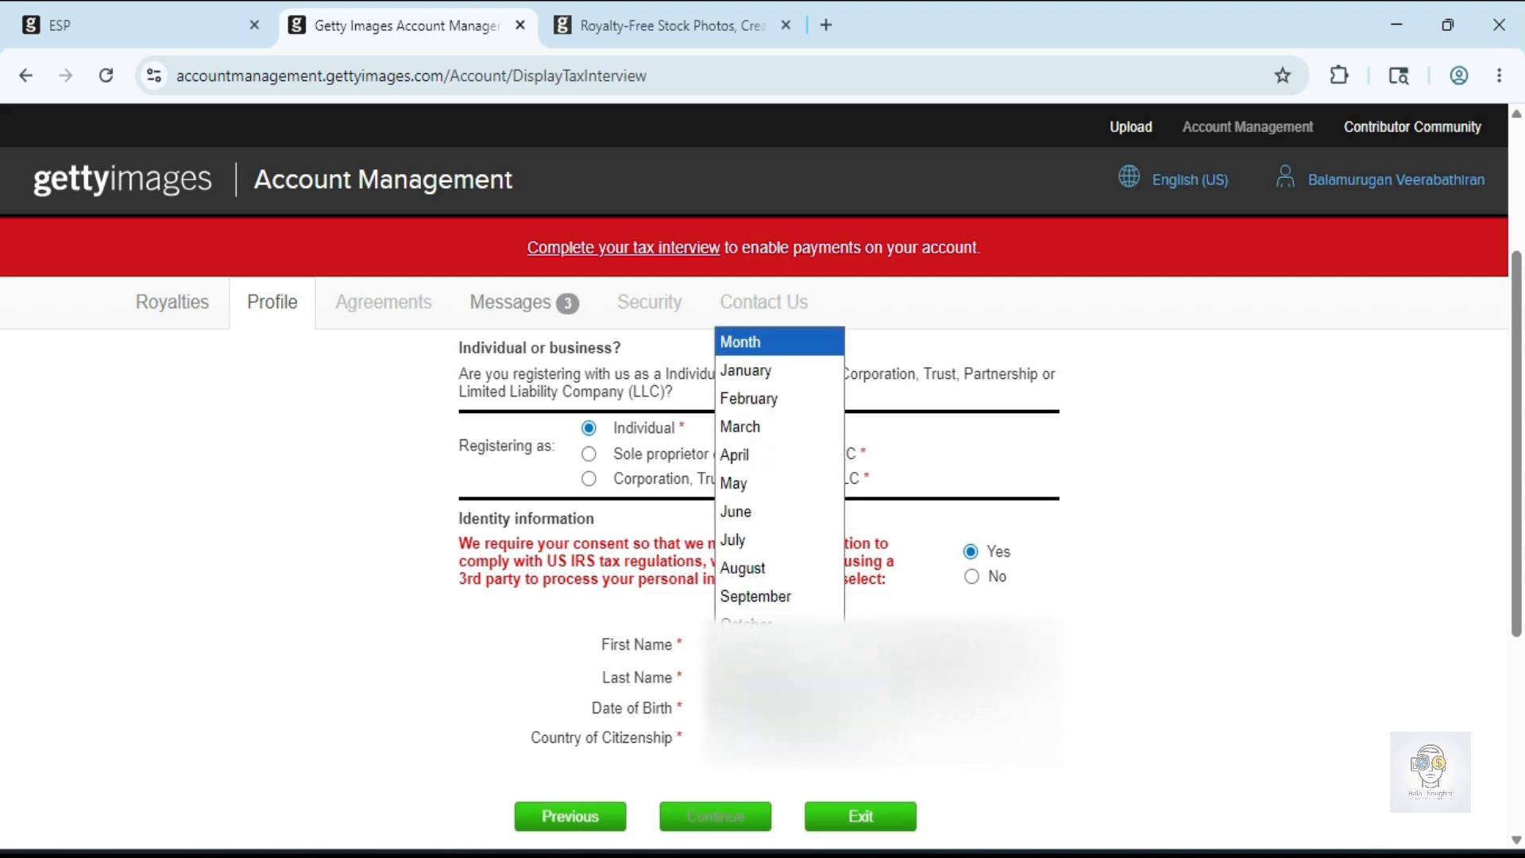
{"action": "left_click", "coordinate": [1186, 743]}
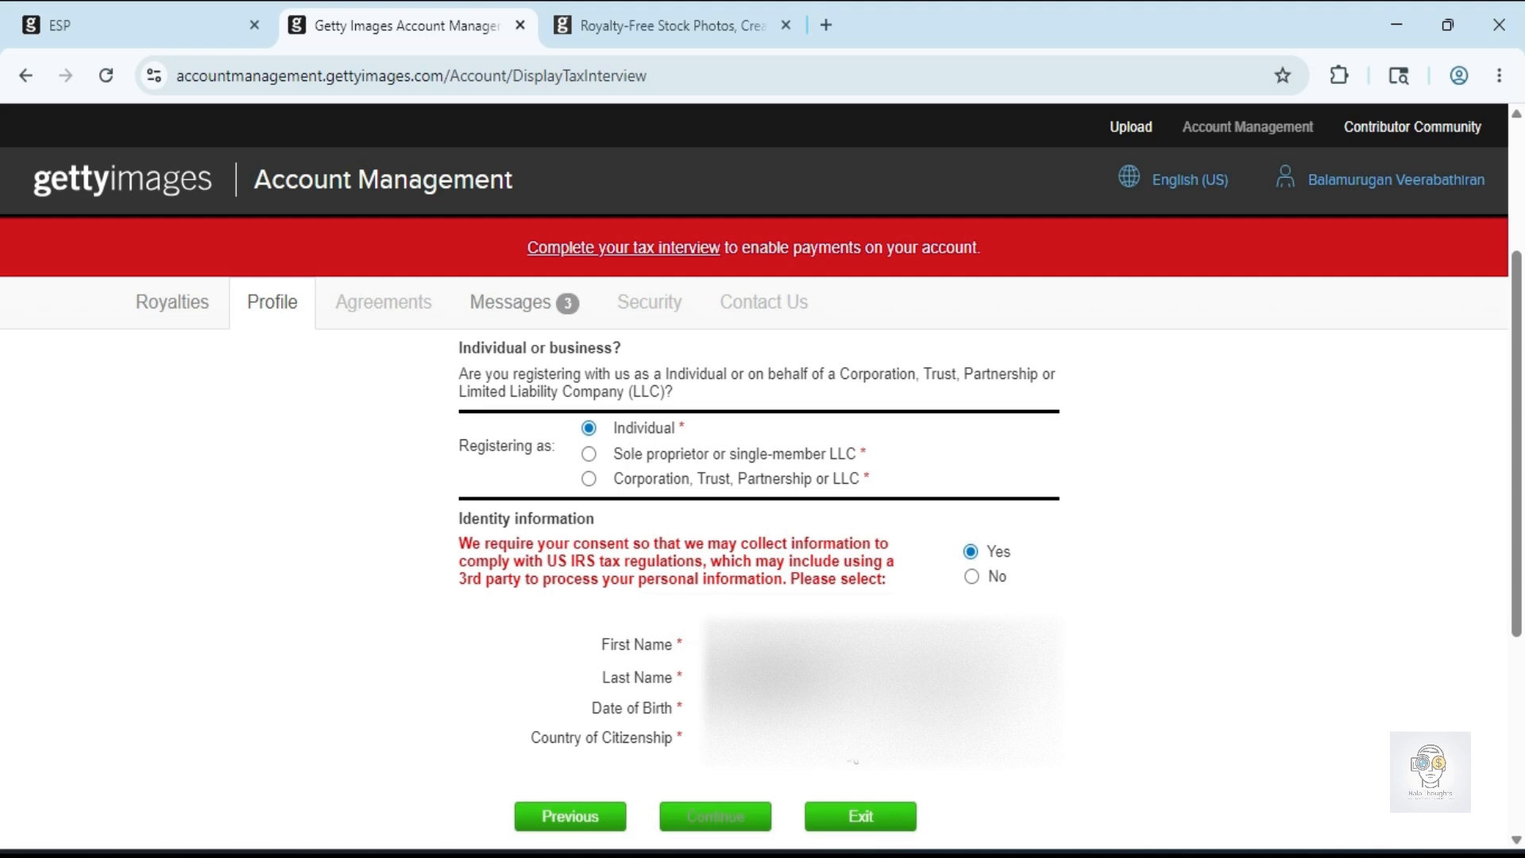
{"action": "left_click", "coordinate": [842, 755]}
{"action": "scroll", "coordinate": [794, 477], "scroll_direction": "down", "scroll_amount": 20}
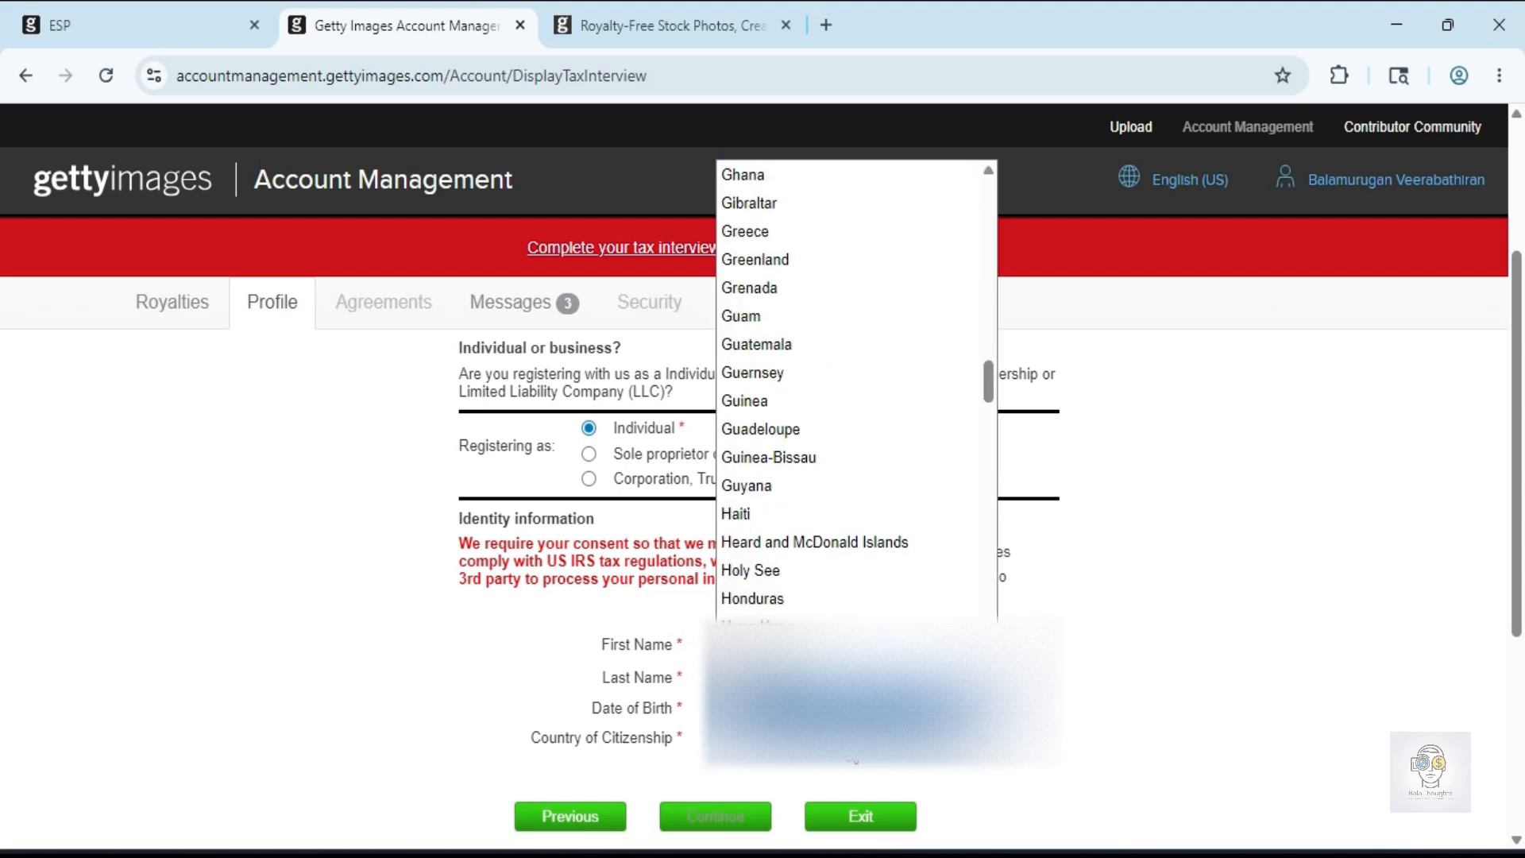
{"action": "left_click", "coordinate": [826, 711]}
{"action": "scroll", "coordinate": [762, 762], "scroll_direction": "up", "scroll_amount": 1}
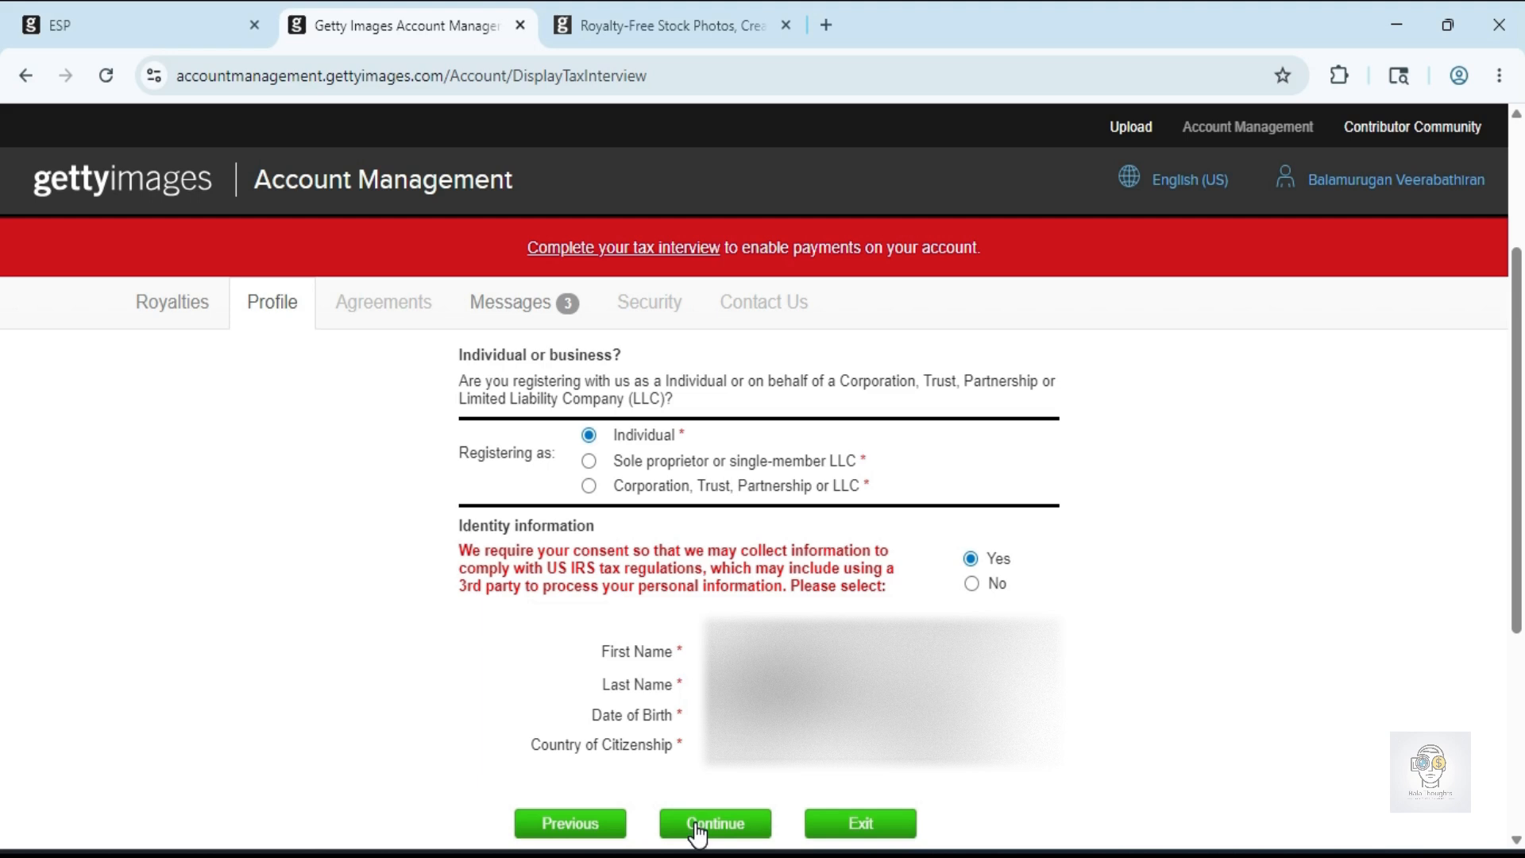
{"action": "left_click", "coordinate": [699, 826]}
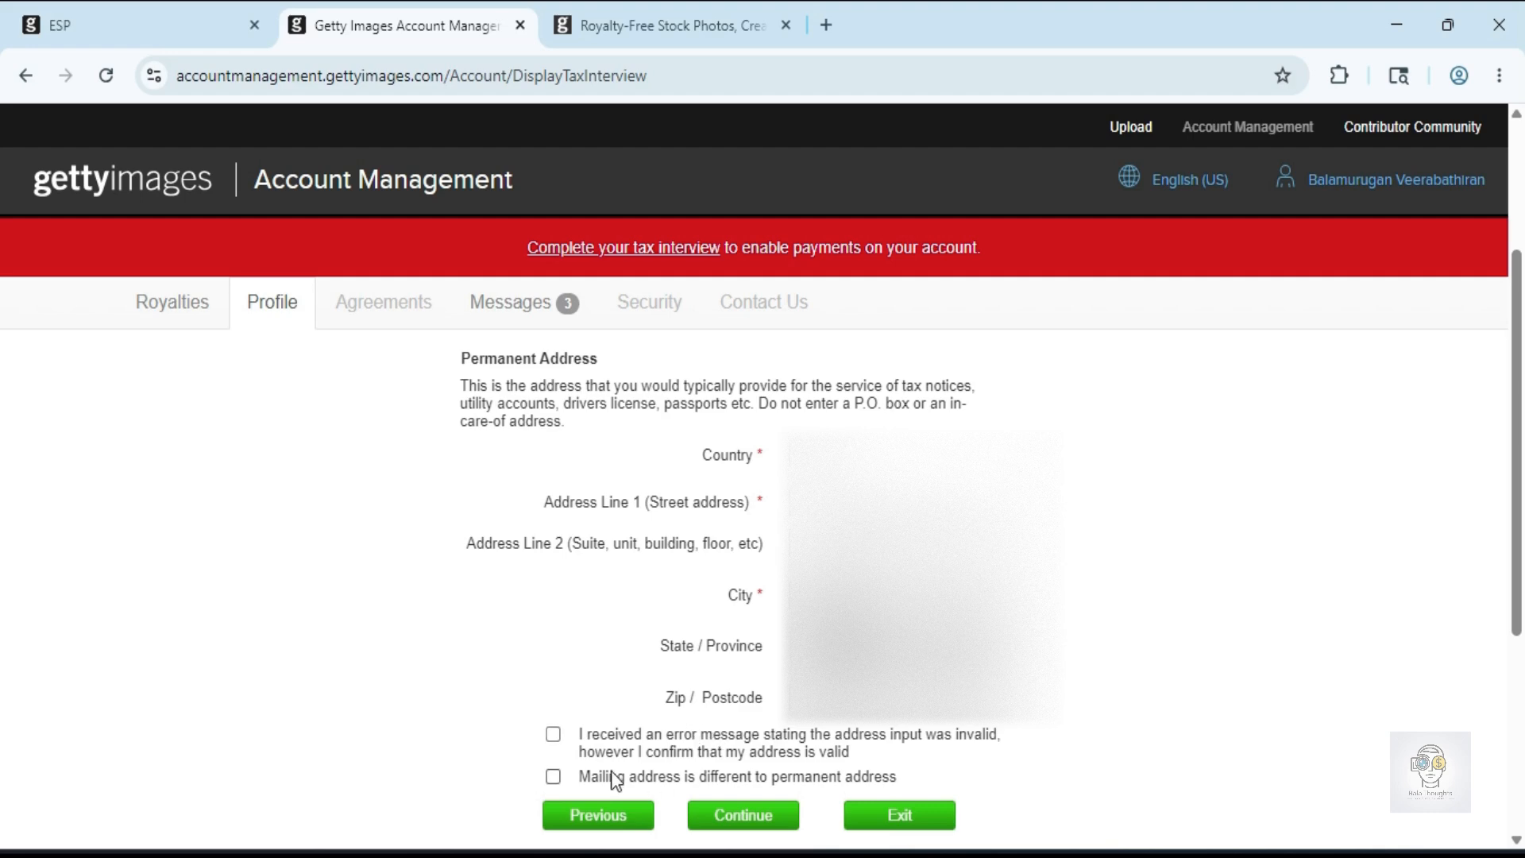
Submit the permanent address, confirming that it is valid despite the address error, and continue to the Consent stage
{"action": "left_click", "coordinate": [554, 778]}
{"action": "left_click", "coordinate": [708, 817]}
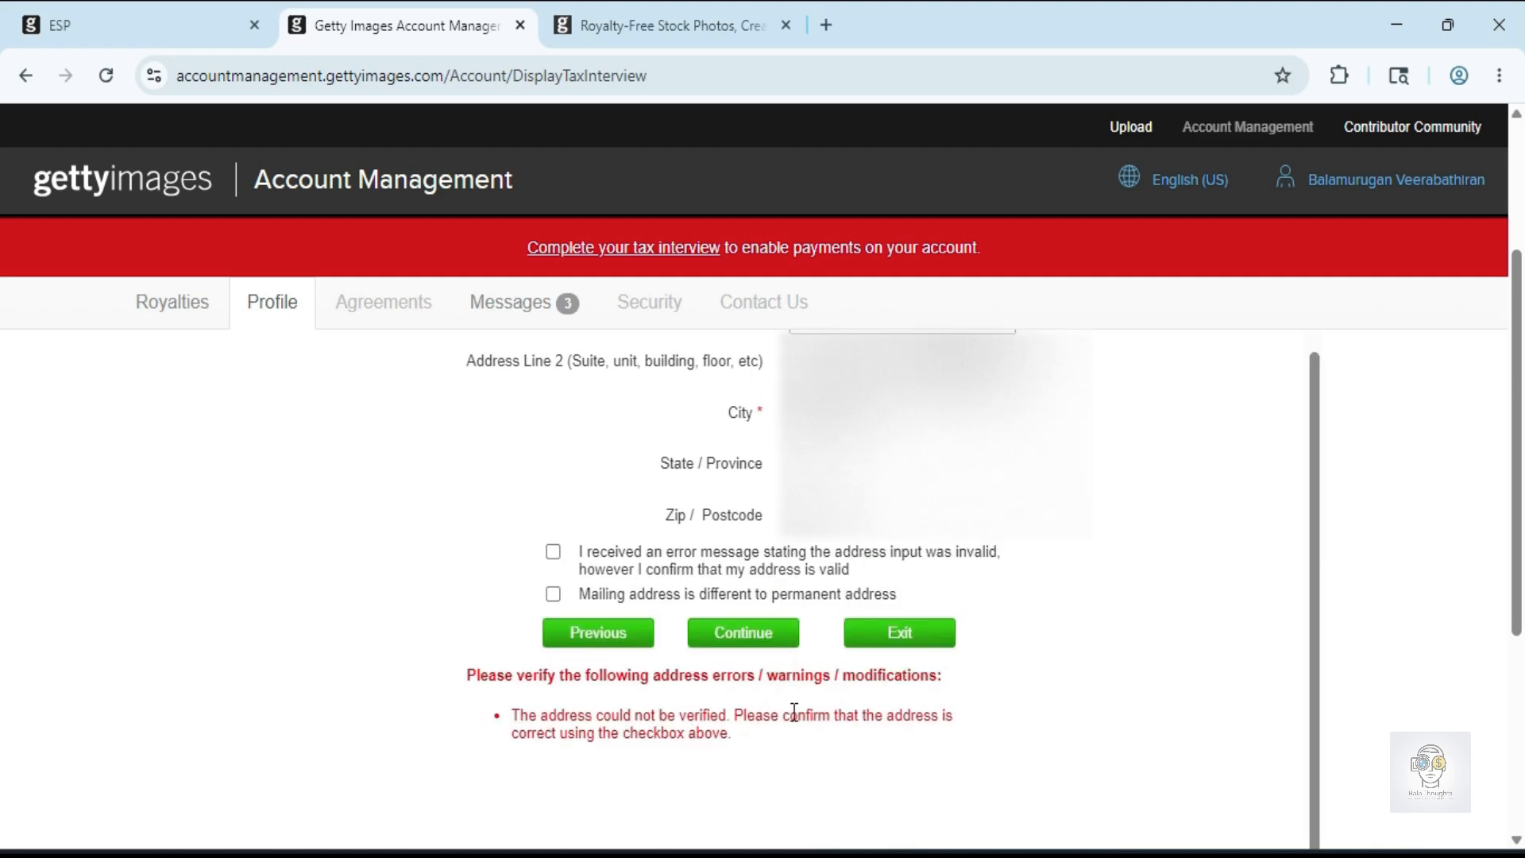
{"action": "scroll", "coordinate": [703, 715], "scroll_direction": "up", "scroll_amount": 3}
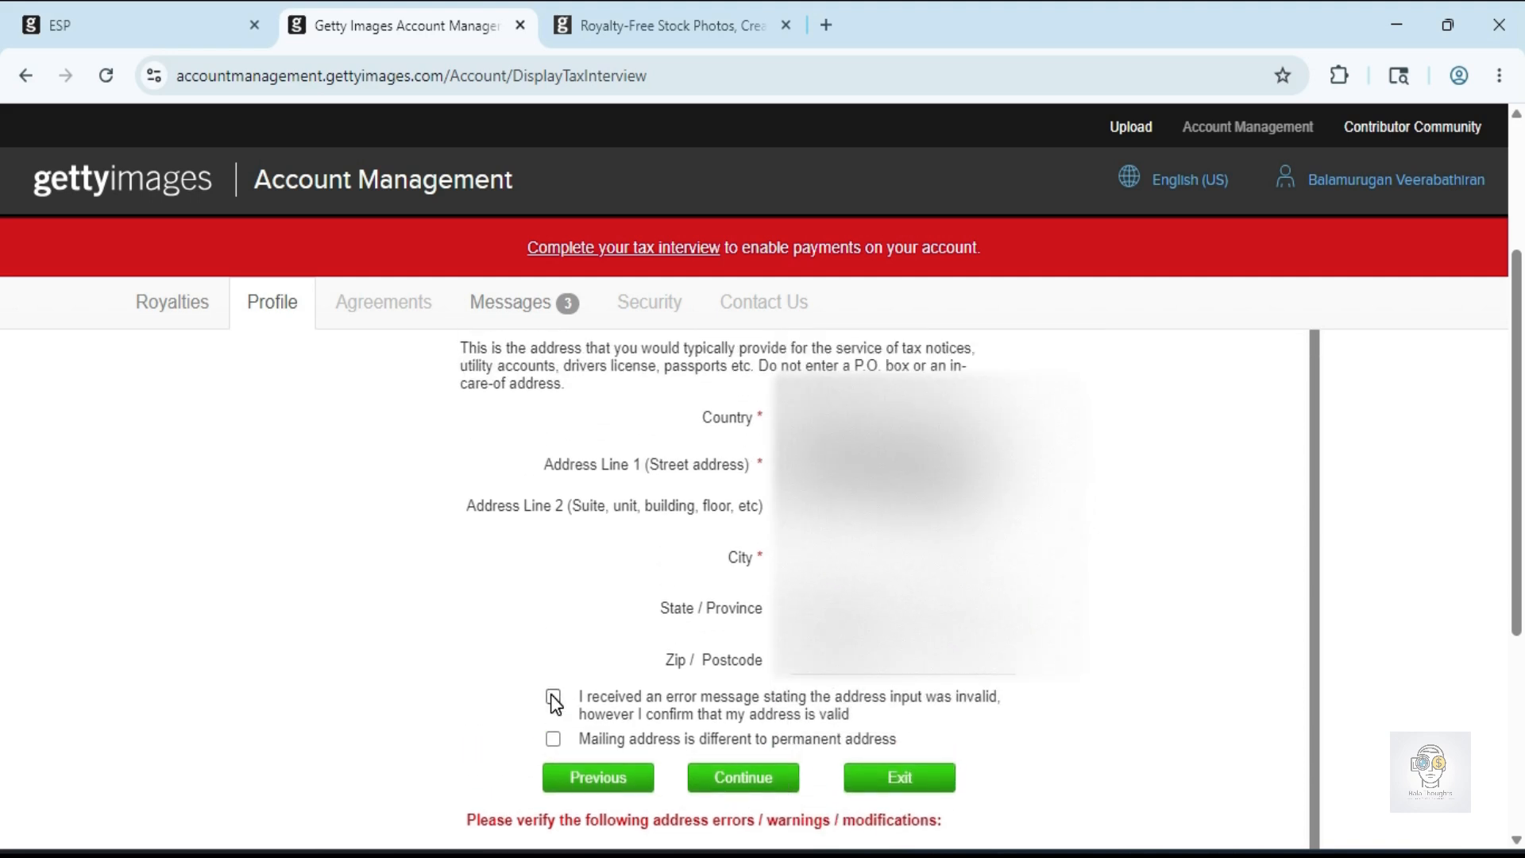
{"action": "left_click", "coordinate": [553, 696]}
{"action": "left_click", "coordinate": [743, 779]}
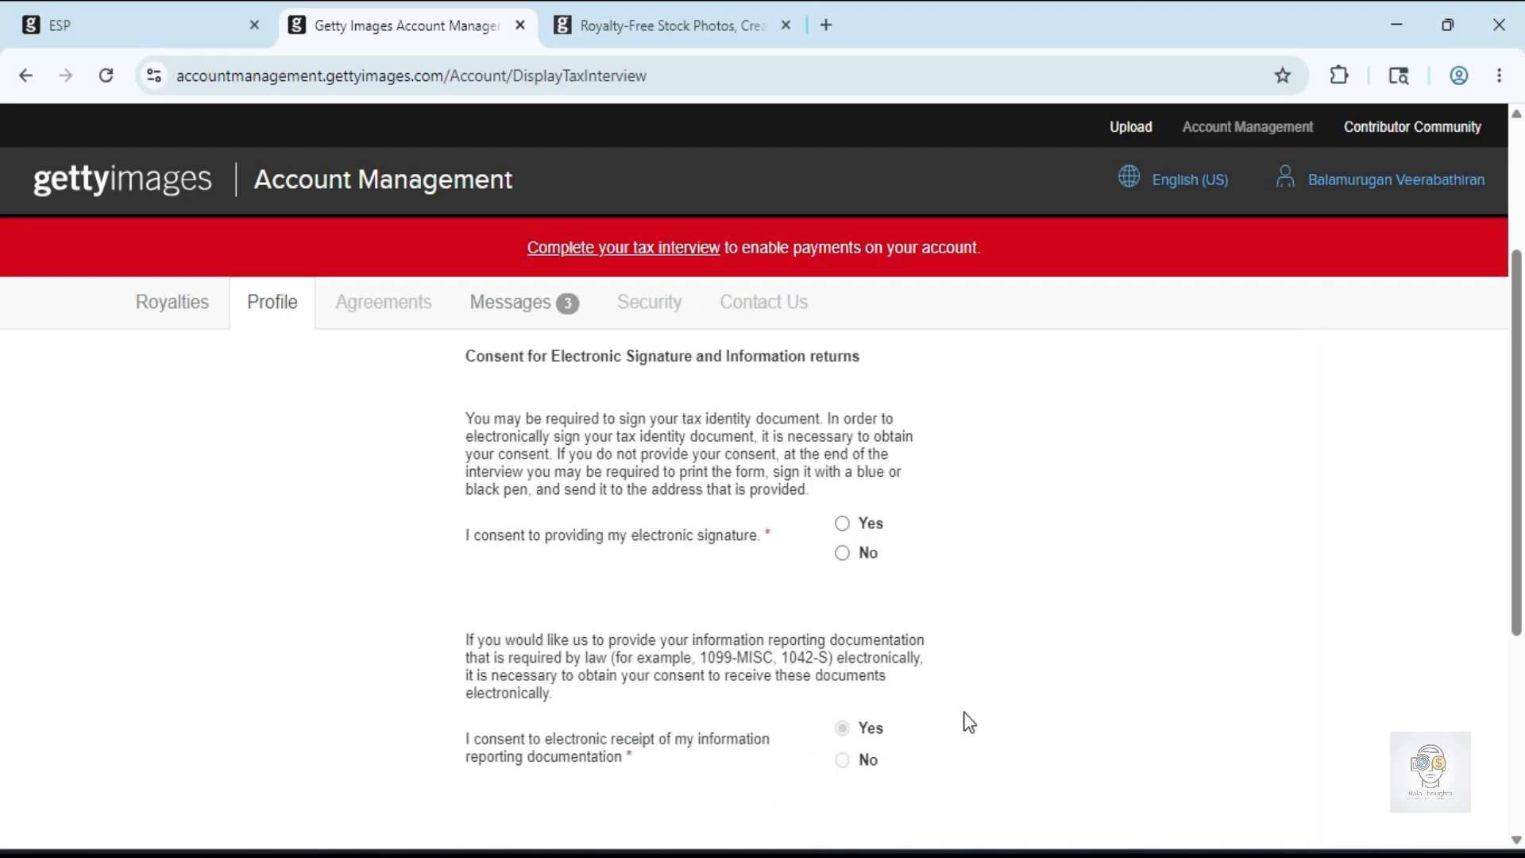
Consent to providing an electronic signature, keep Yes for electronic receipt of reporting documentation, and continue to the Status stage
{"action": "scroll", "coordinate": [1022, 706], "scroll_direction": "up", "scroll_amount": 1}
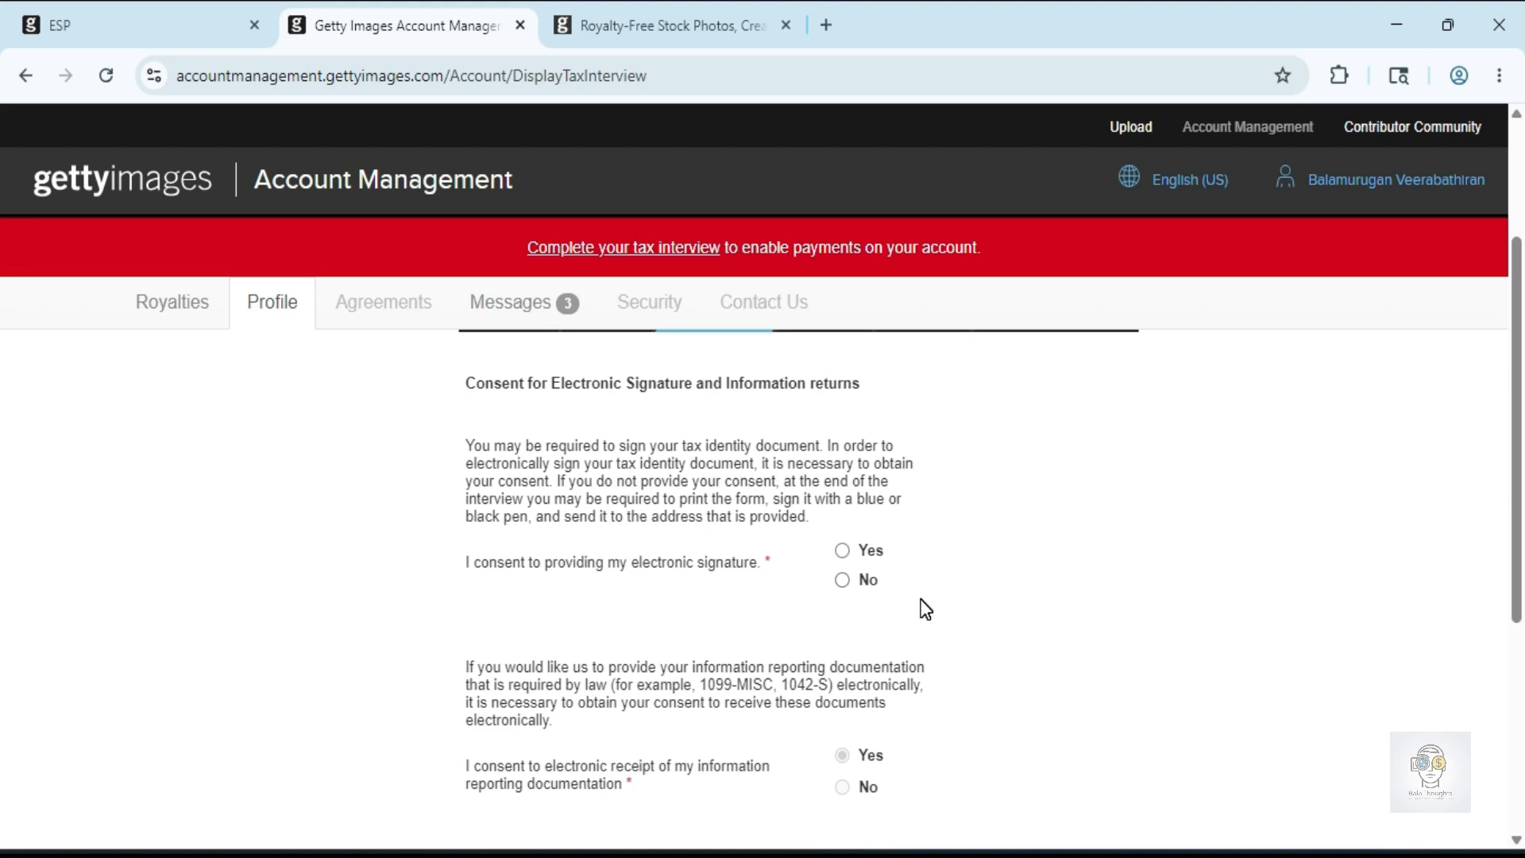
{"action": "left_click", "coordinate": [841, 551]}
{"action": "scroll", "coordinate": [960, 672], "scroll_direction": "down", "scroll_amount": 1}
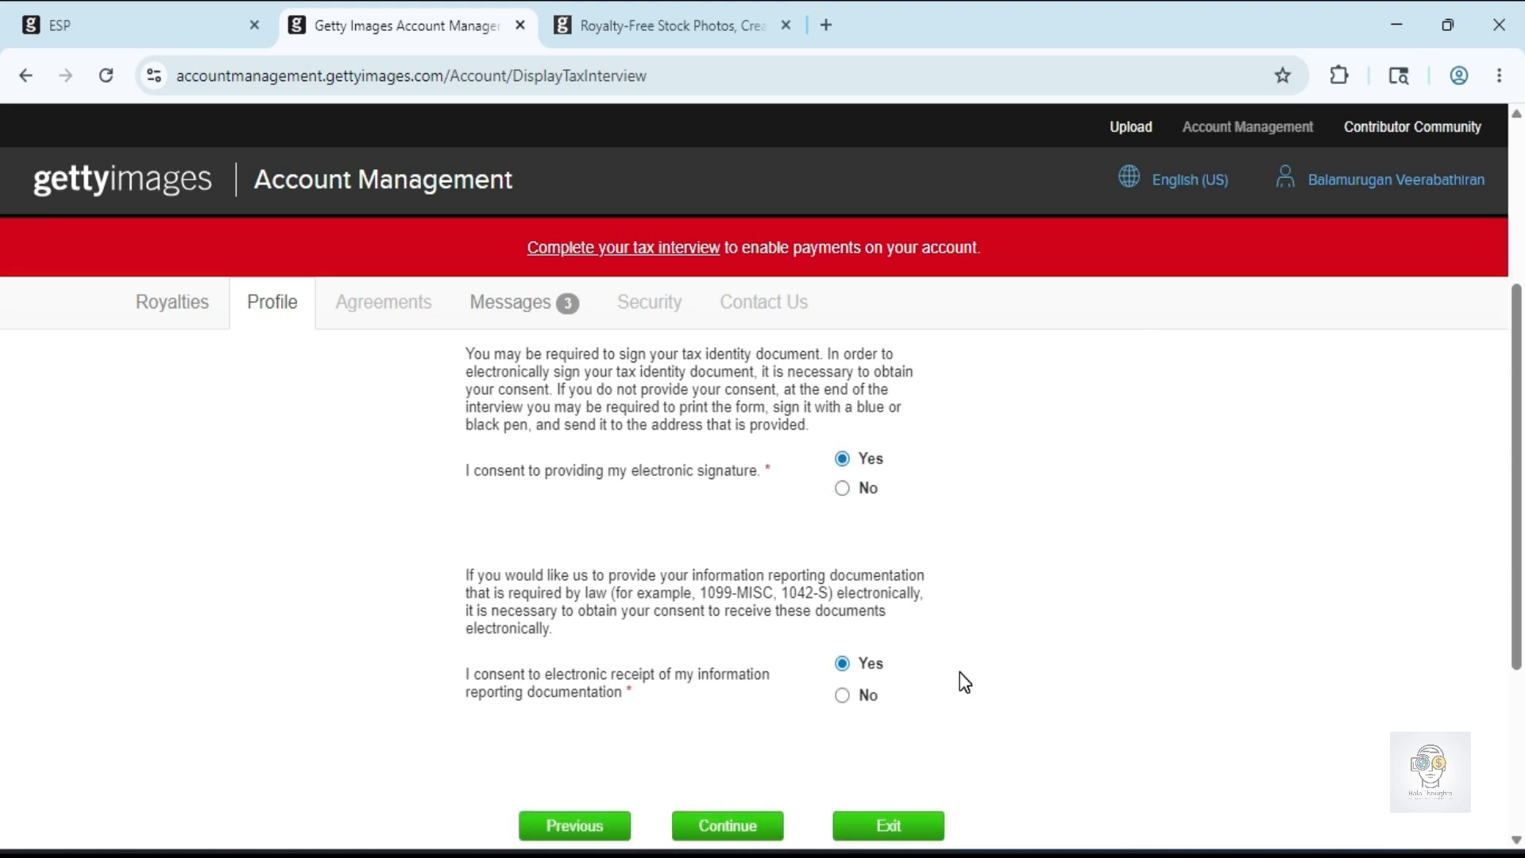
{"action": "left_click", "coordinate": [729, 827]}
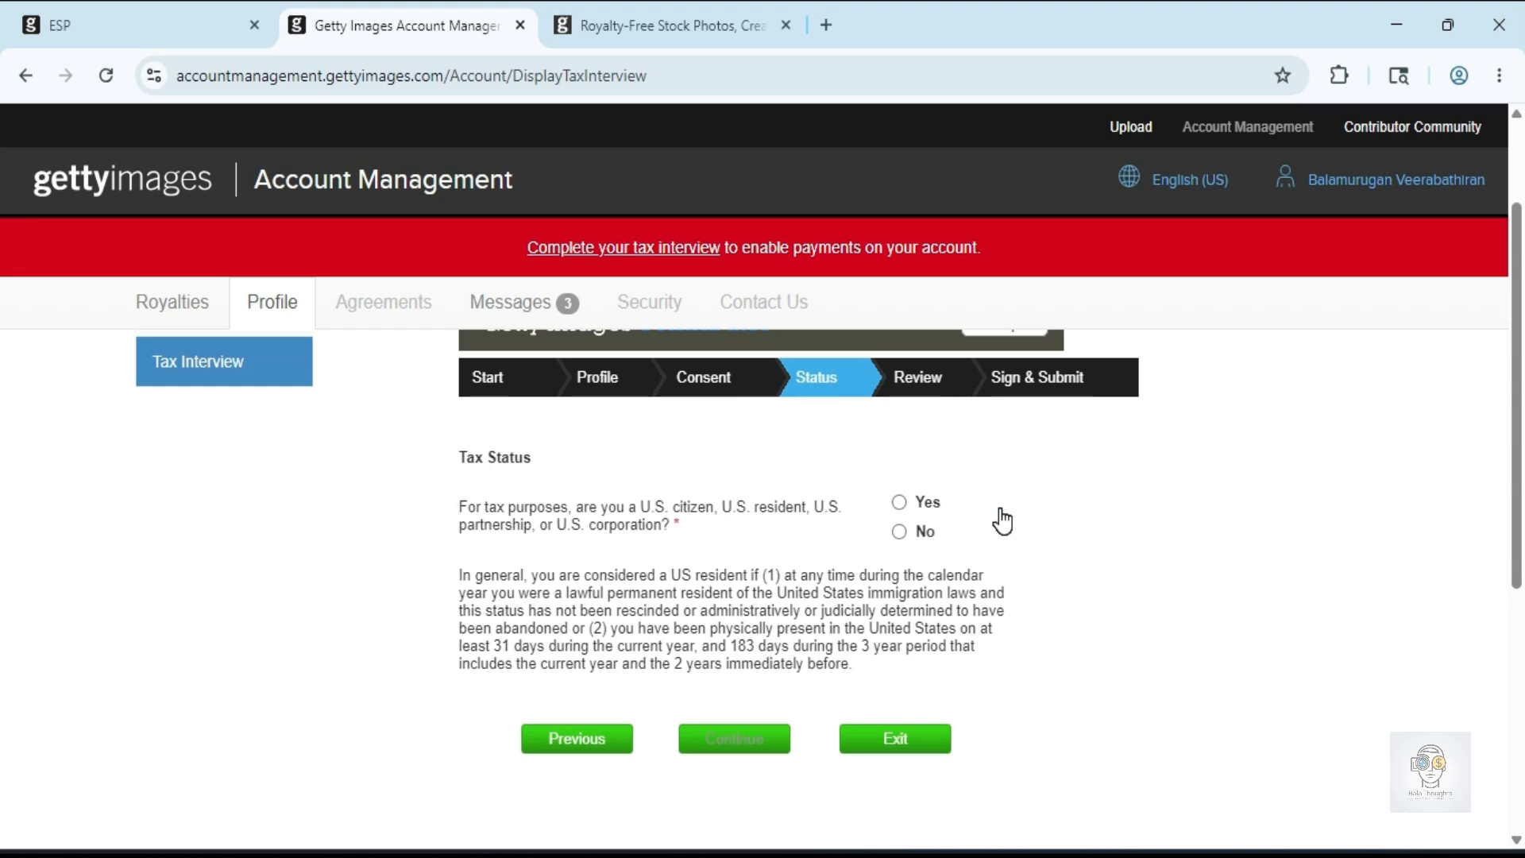
Answer No to being a U.S. citizen or resident for tax purposes and accept Individual as the beneficial owner type
{"action": "left_click", "coordinate": [900, 534]}
{"action": "left_click", "coordinate": [712, 751]}
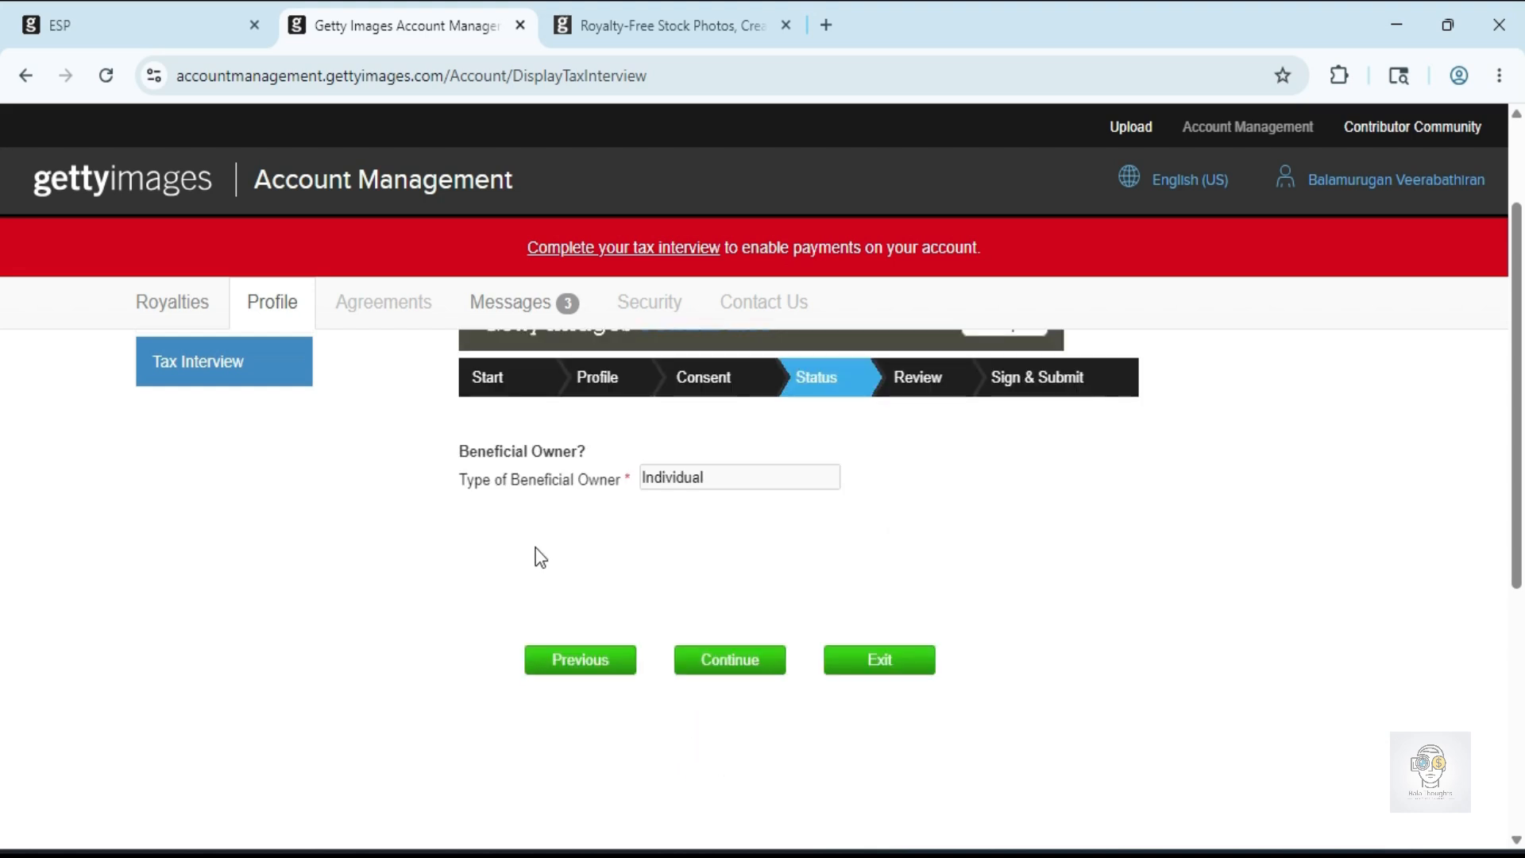
{"action": "left_click", "coordinate": [707, 475]}
{"action": "left_click", "coordinate": [720, 672]}
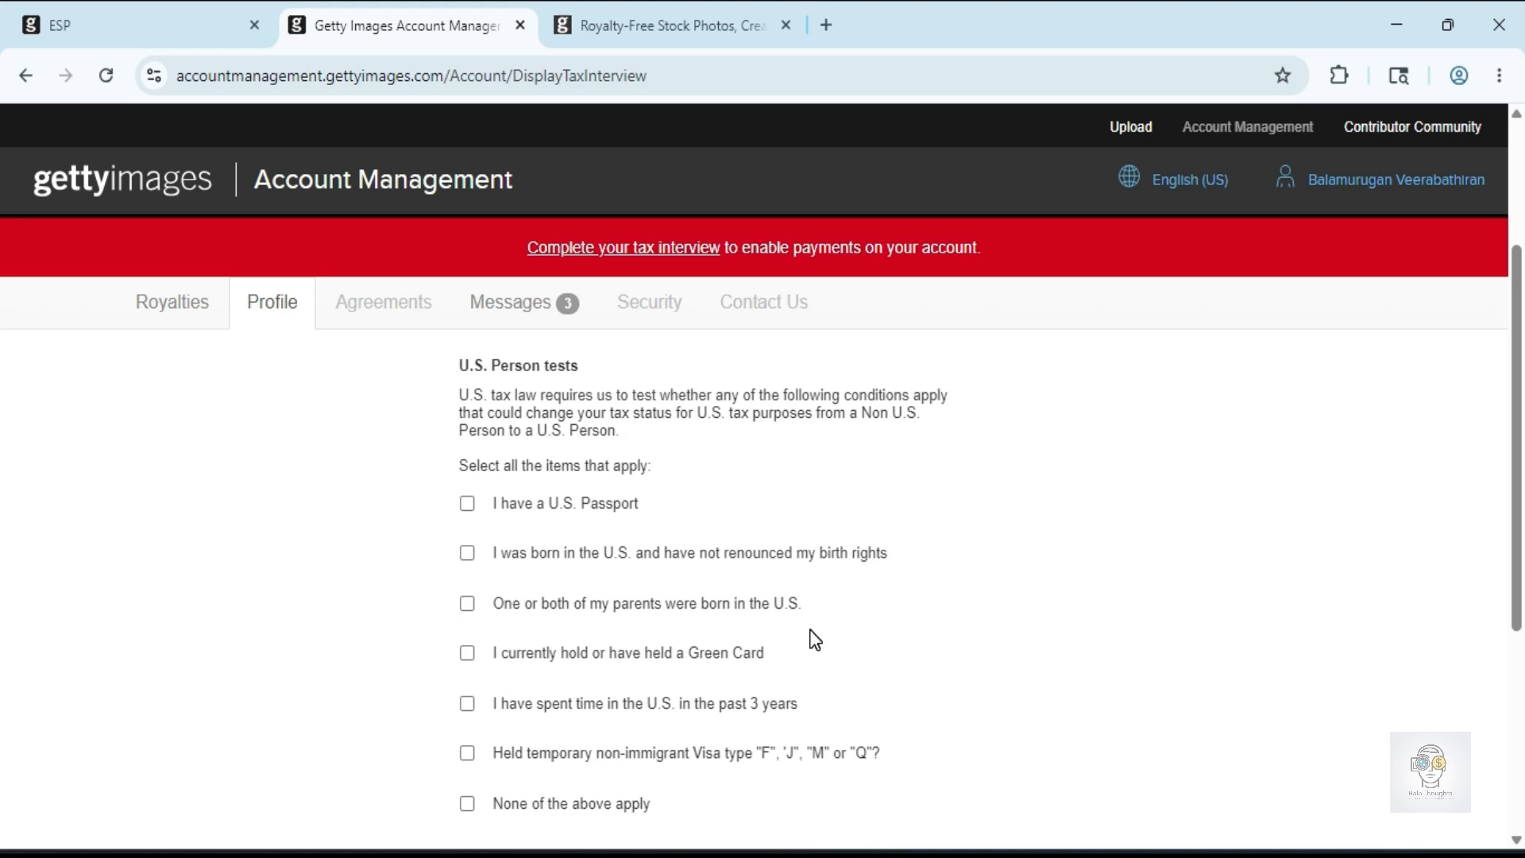
Declare that none of the listed U.S. Person test conditions apply and continue to Treaty Benefits
{"action": "scroll", "coordinate": [815, 638], "scroll_direction": "down", "scroll_amount": 1}
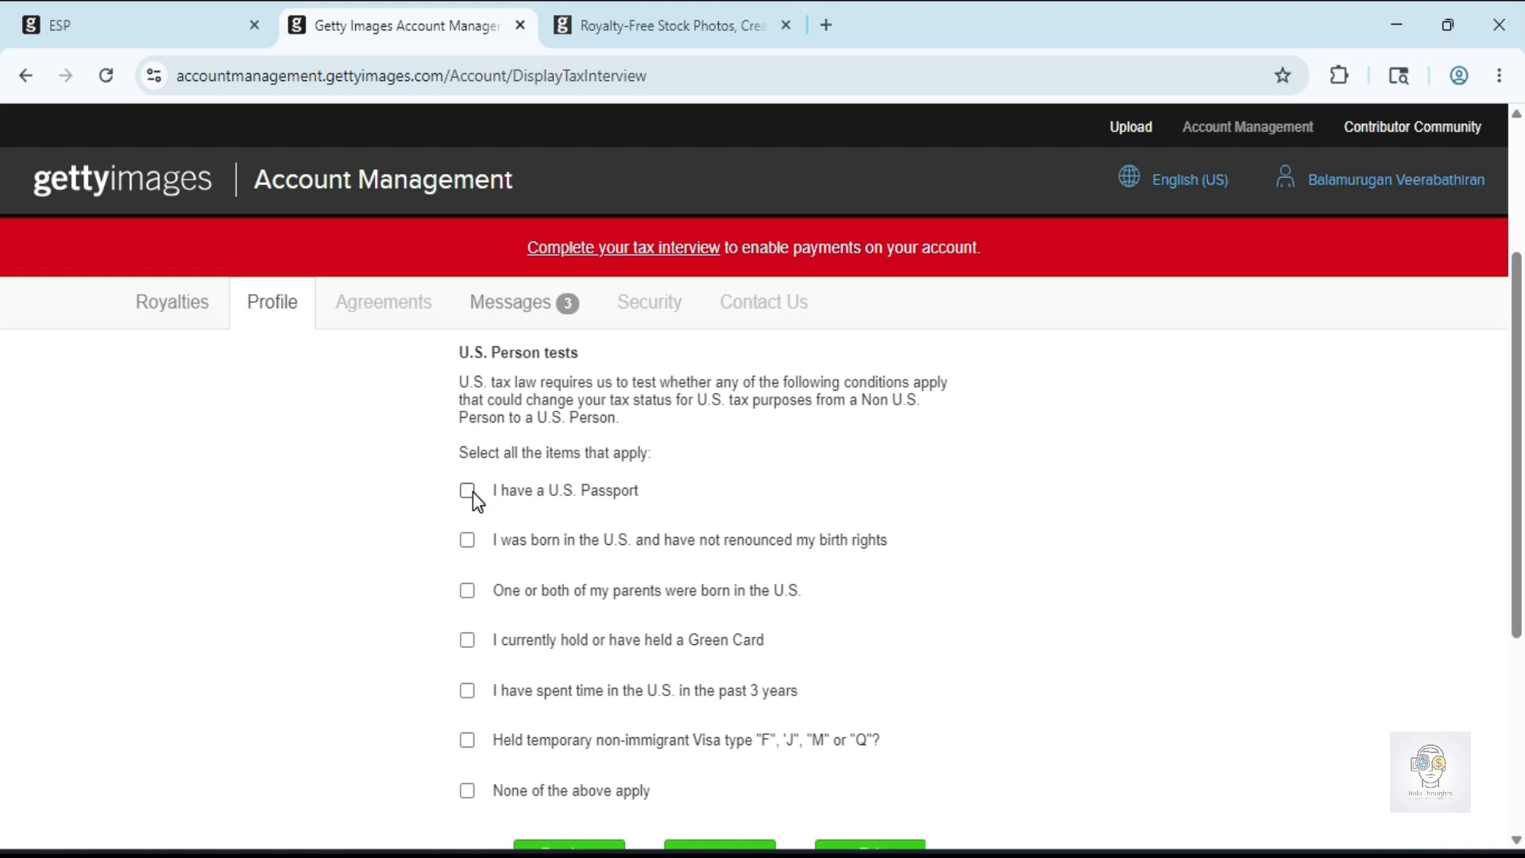
{"action": "scroll", "coordinate": [613, 603], "scroll_direction": "down", "scroll_amount": 2}
{"action": "left_click", "coordinate": [466, 627]}
{"action": "scroll", "coordinate": [847, 616], "scroll_direction": "up", "scroll_amount": 1}
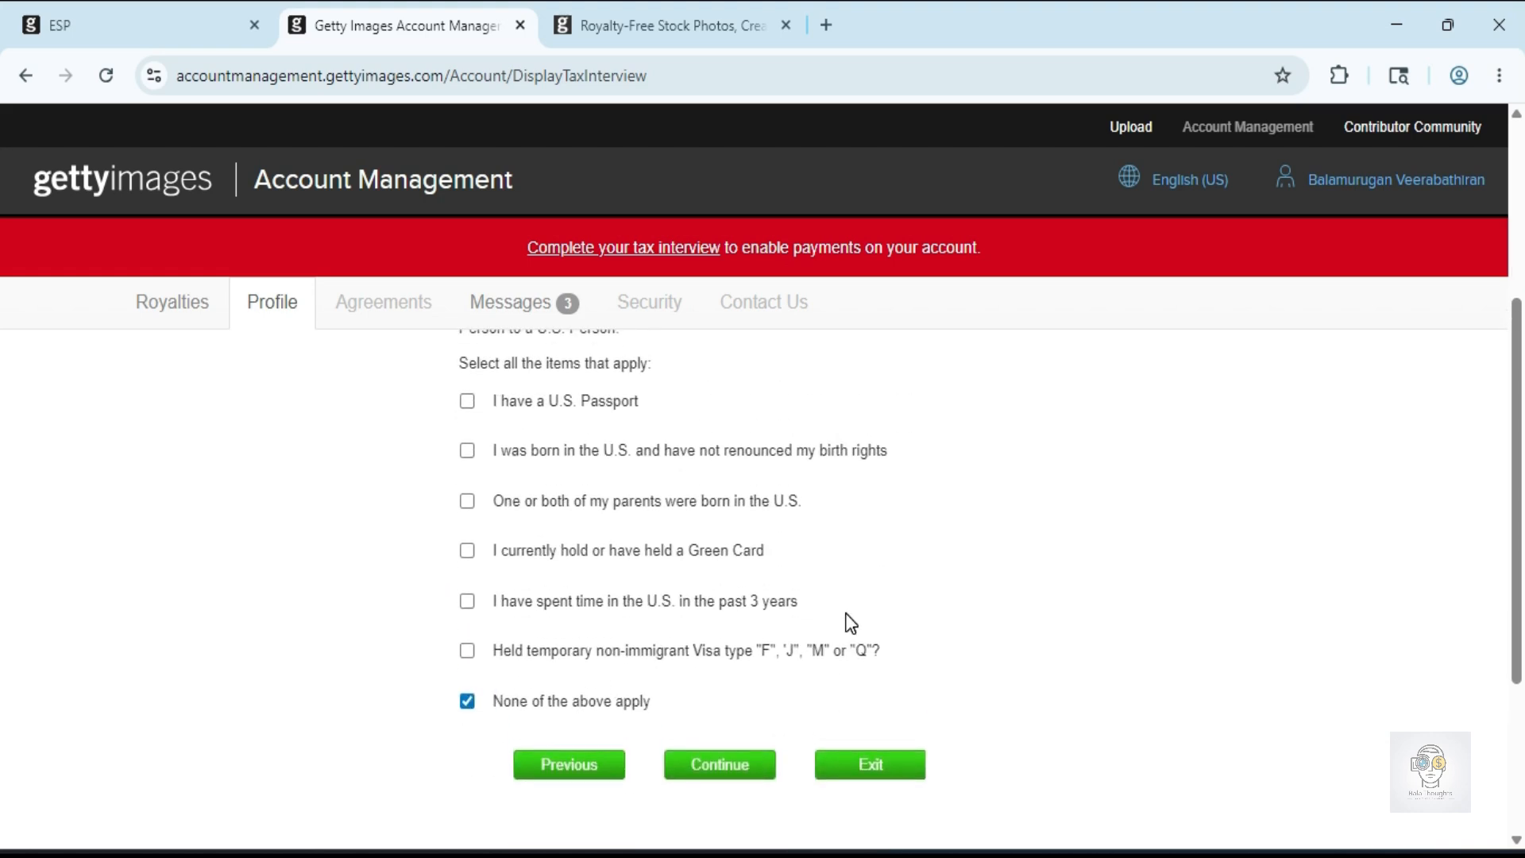
{"action": "left_click", "coordinate": [732, 767]}
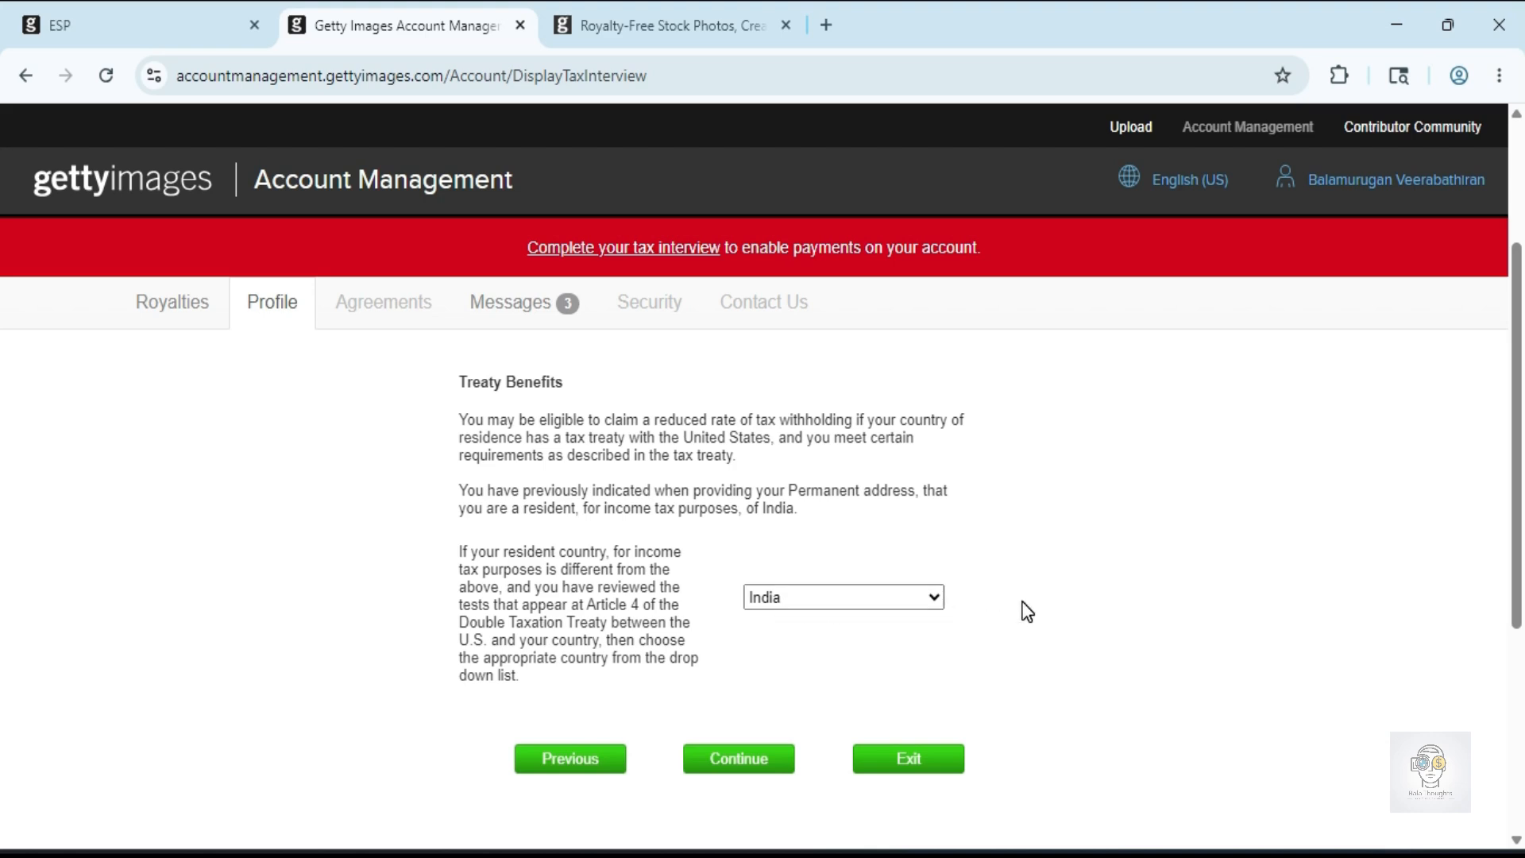
Go back to the U.S. Person tests to recheck the selected answer, and return to Treaty Benefits
{"action": "left_click", "coordinate": [552, 763]}
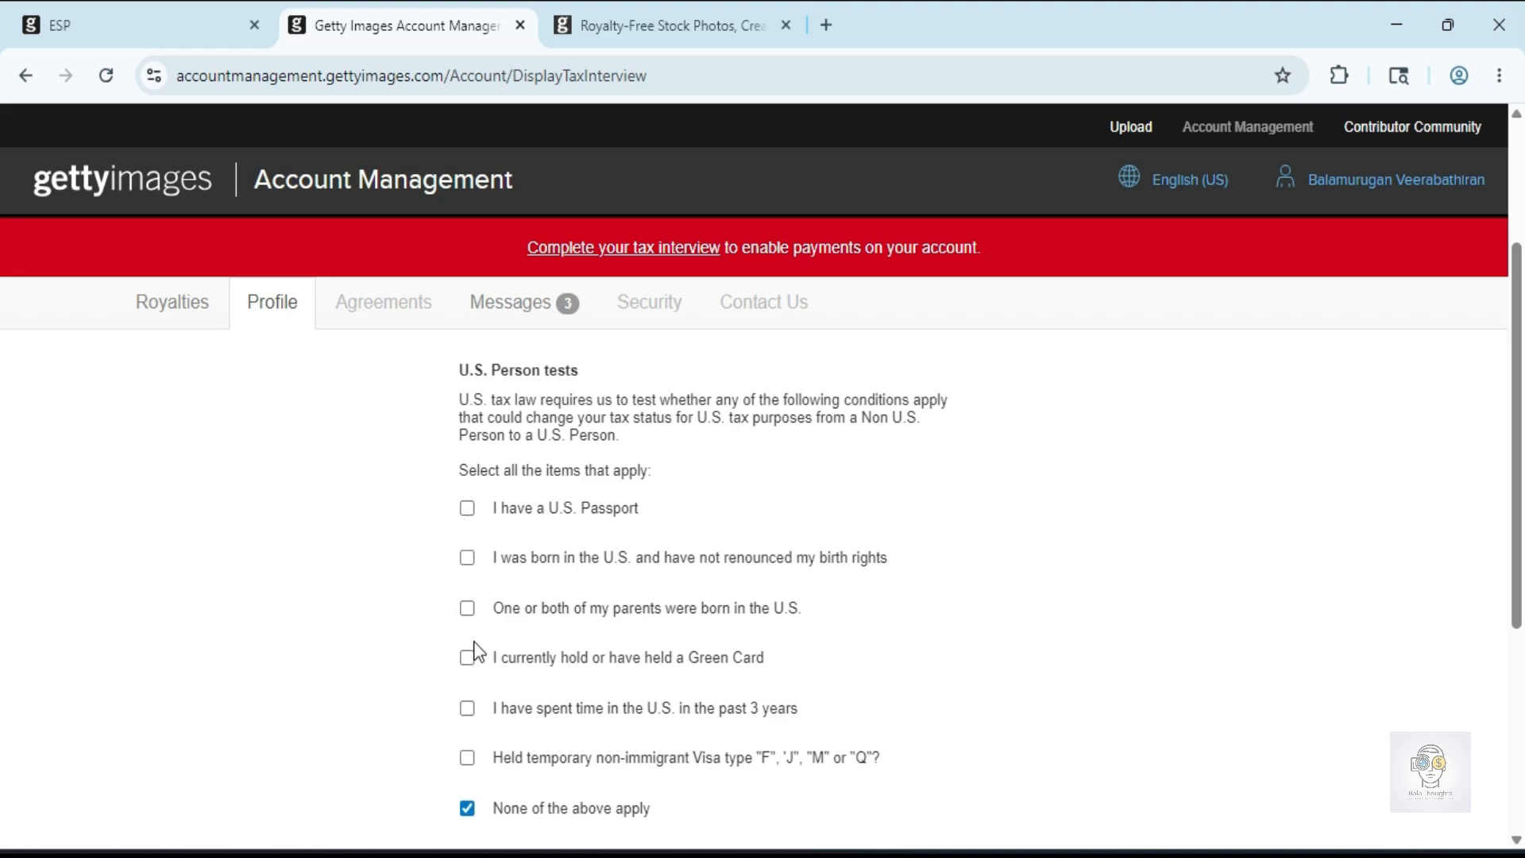
{"action": "scroll", "coordinate": [516, 655], "scroll_direction": "down", "scroll_amount": 3}
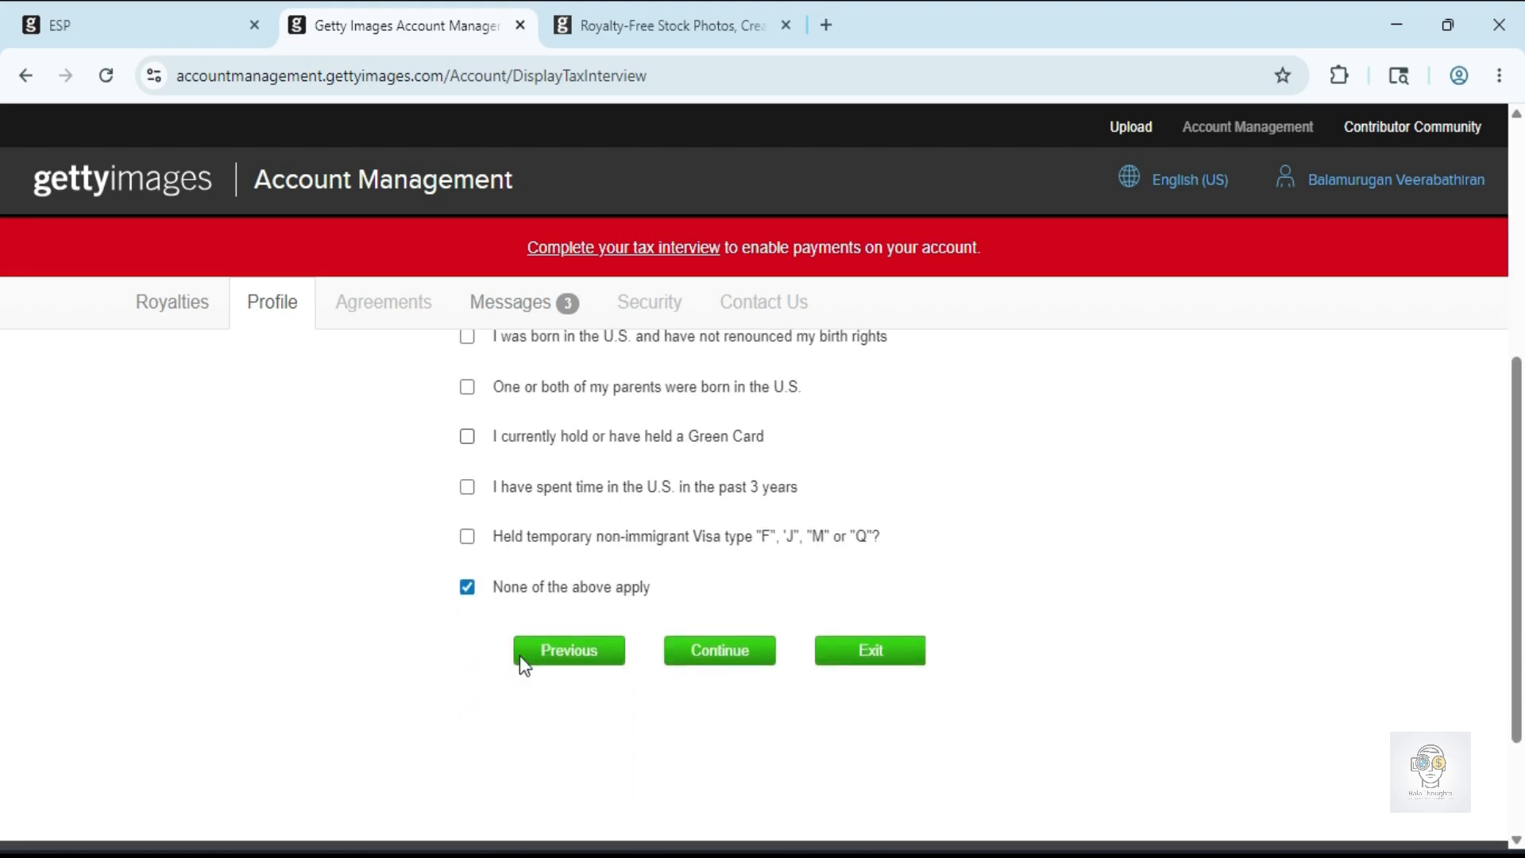
{"action": "left_click", "coordinate": [715, 650]}
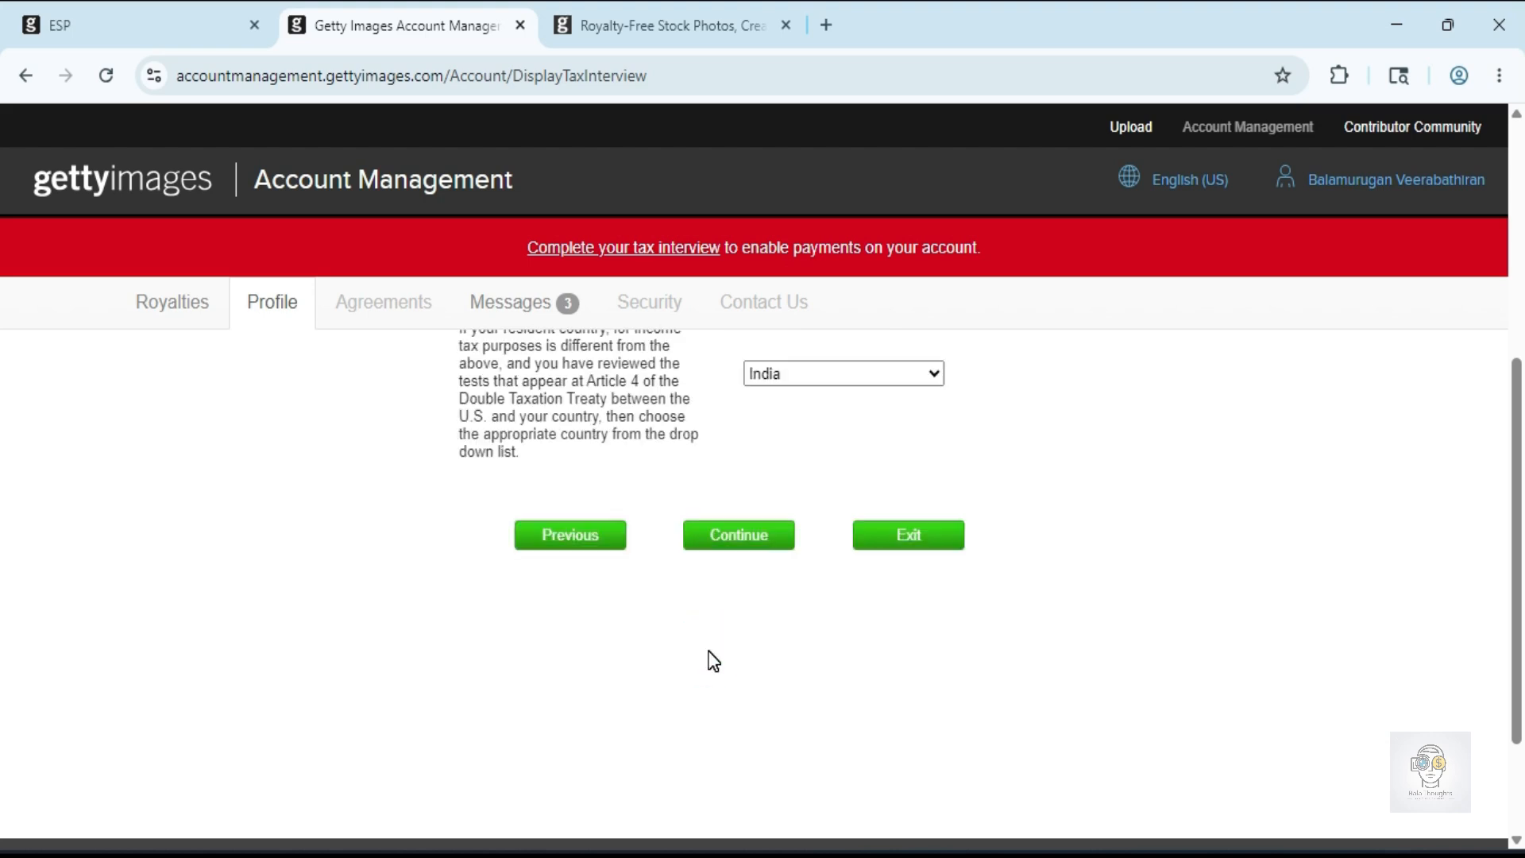
Accept India as the country of tax residence for treaty benefits and answer Yes to having a TIN
{"action": "scroll", "coordinate": [961, 475], "scroll_direction": "up", "scroll_amount": 3}
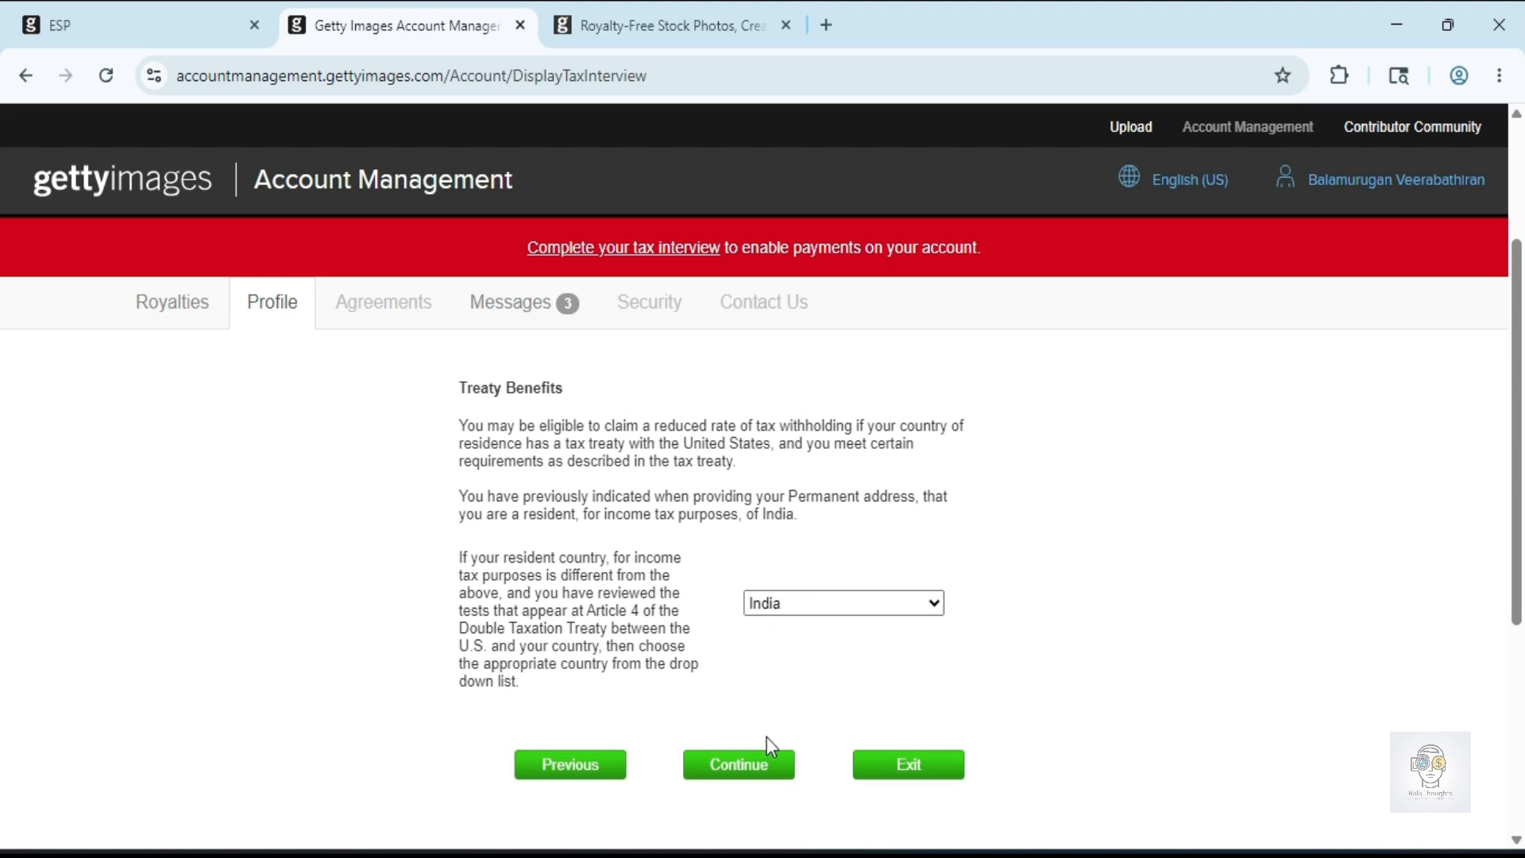
{"action": "left_click", "coordinate": [750, 767]}
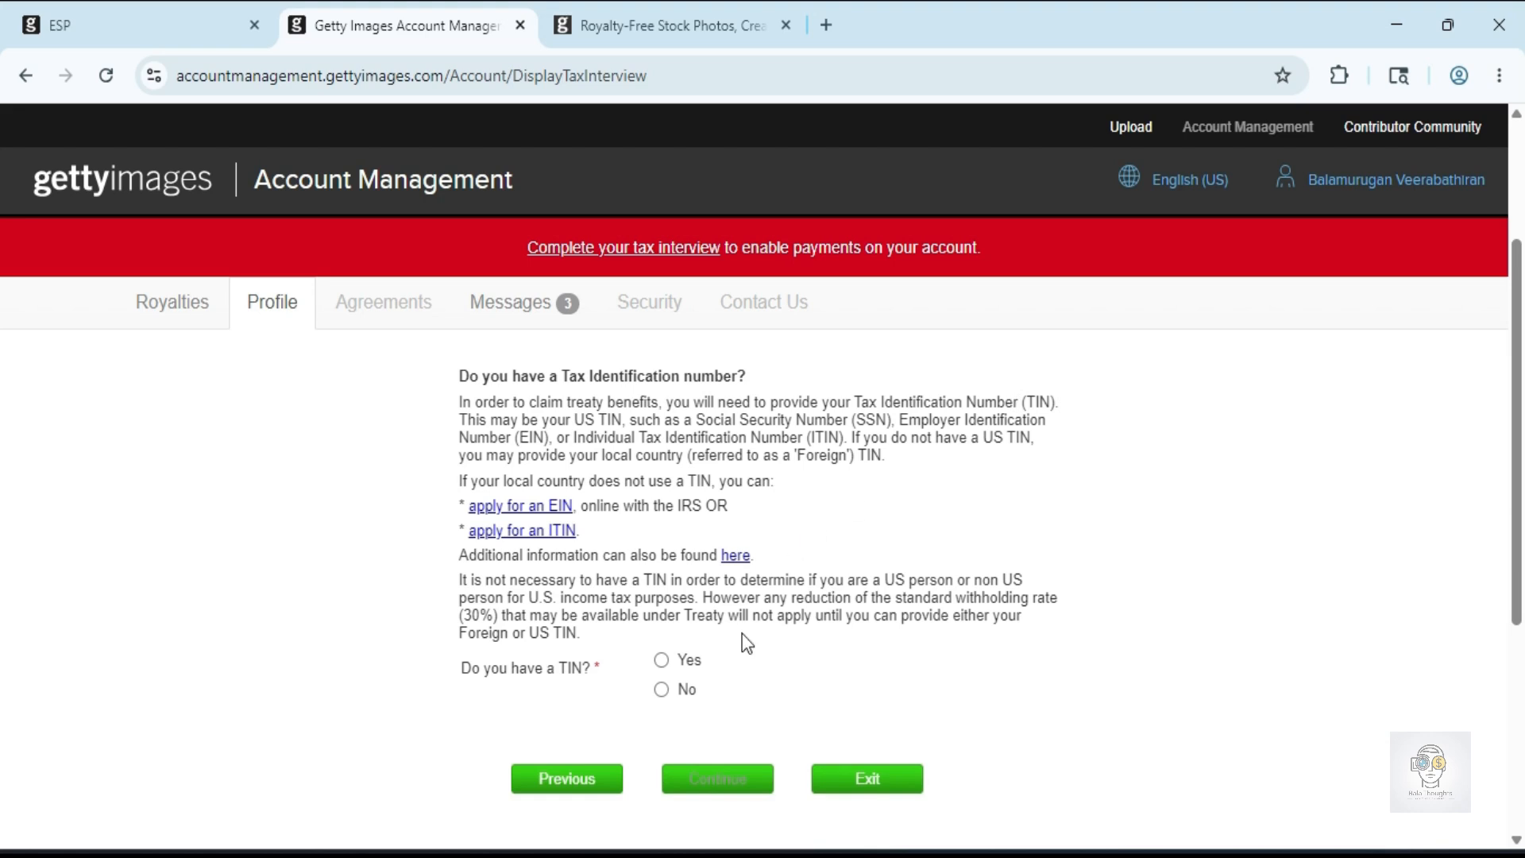
{"action": "left_click", "coordinate": [661, 661]}
{"action": "scroll", "coordinate": [926, 695], "scroll_direction": "down", "scroll_amount": 3}
{"action": "scroll", "coordinate": [928, 688], "scroll_direction": "down", "scroll_amount": 1}
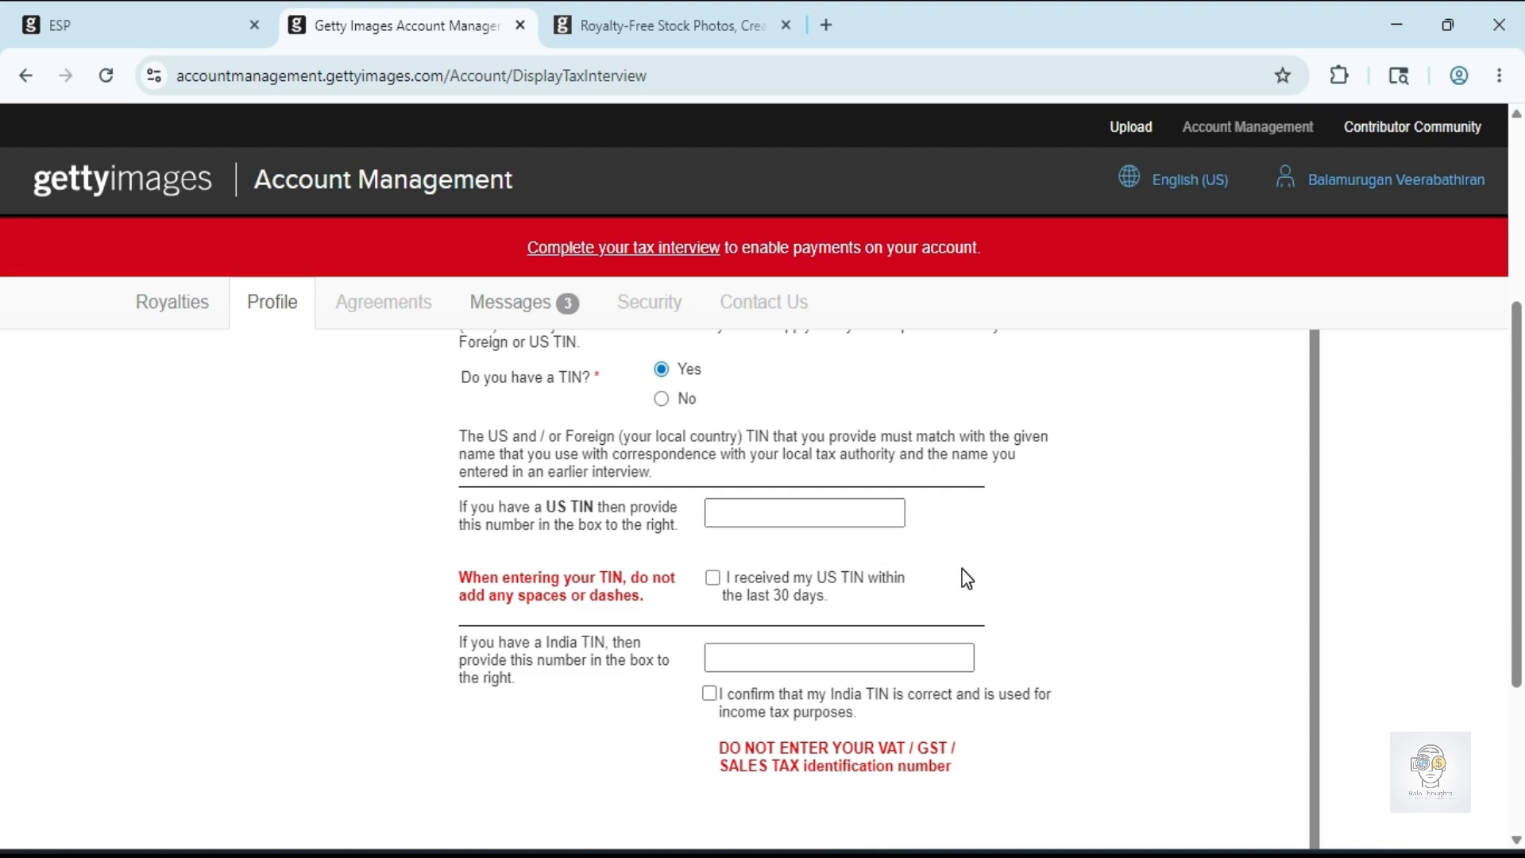
Enter the India TIN, confirm that it is correct and used for income tax purposes, and continue the interview
{"action": "scroll", "coordinate": [965, 579], "scroll_direction": "down", "scroll_amount": 1}
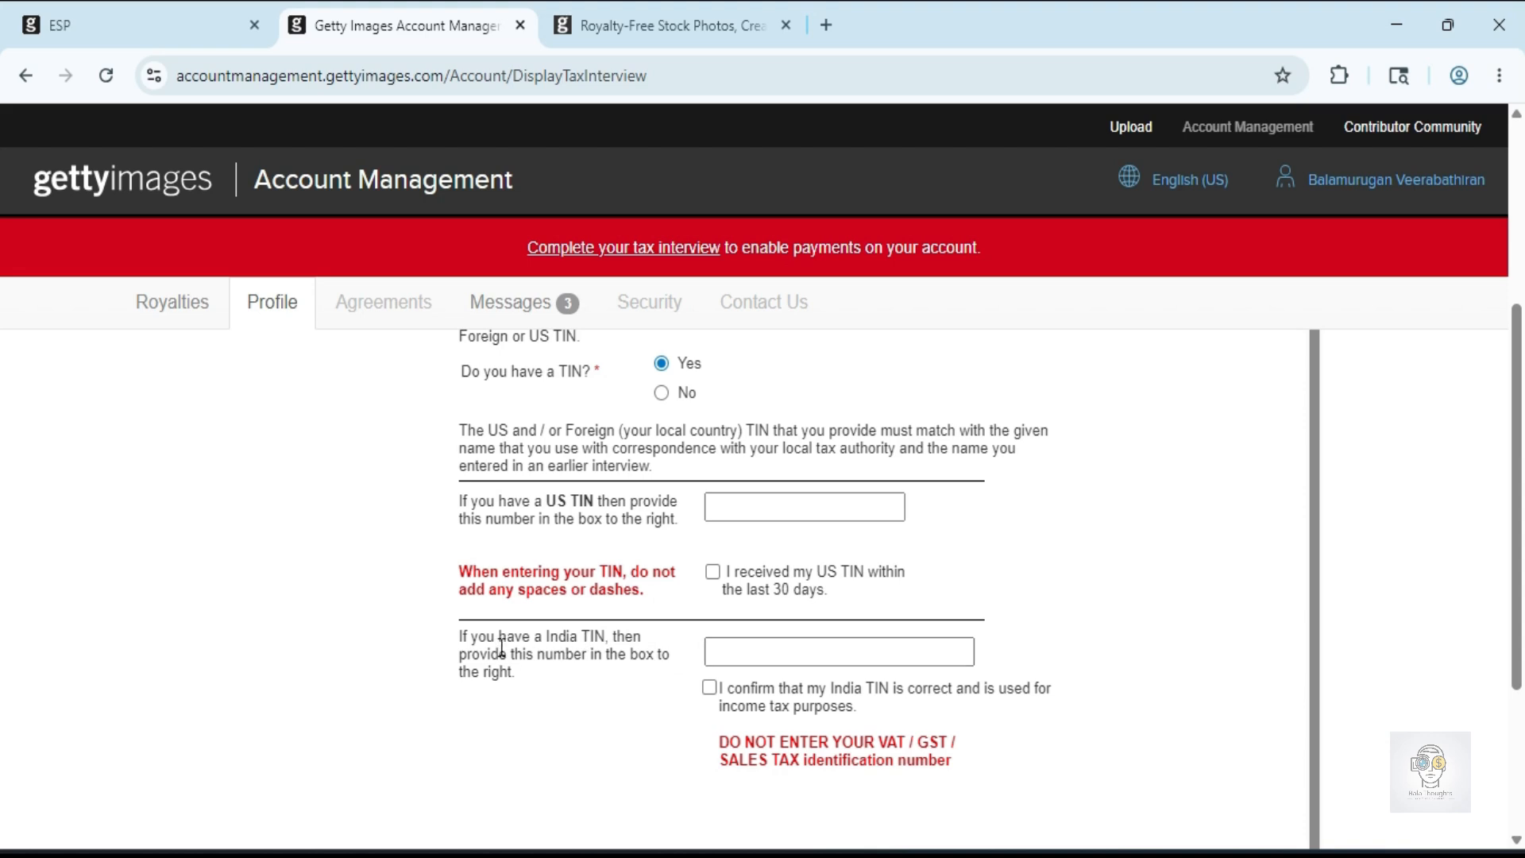
{"action": "left_click", "coordinate": [732, 649]}
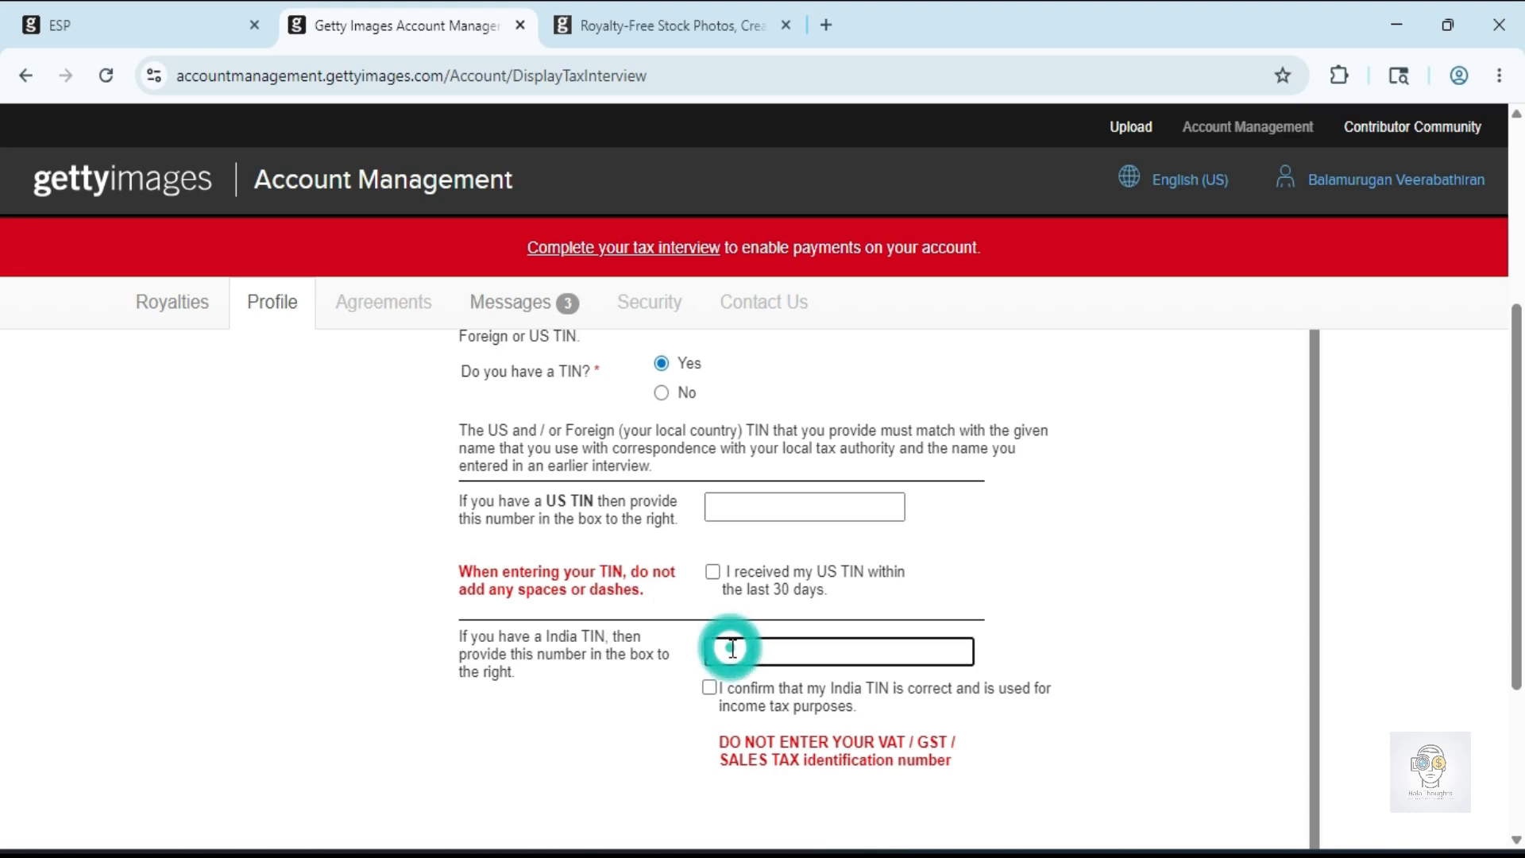
{"action": "left_click", "coordinate": [711, 689]}
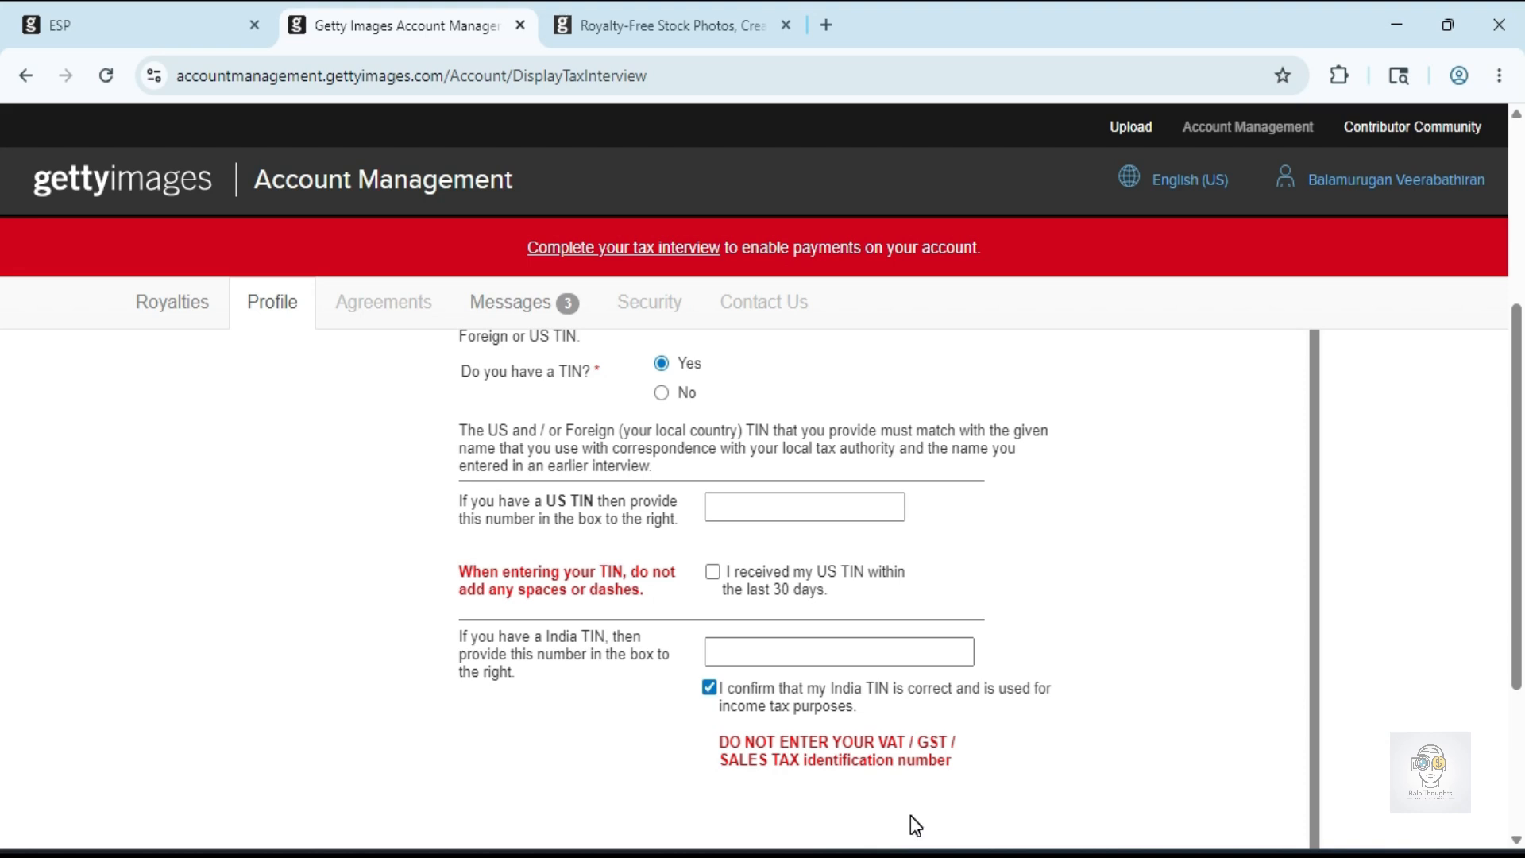
{"action": "left_click", "coordinate": [735, 653]}
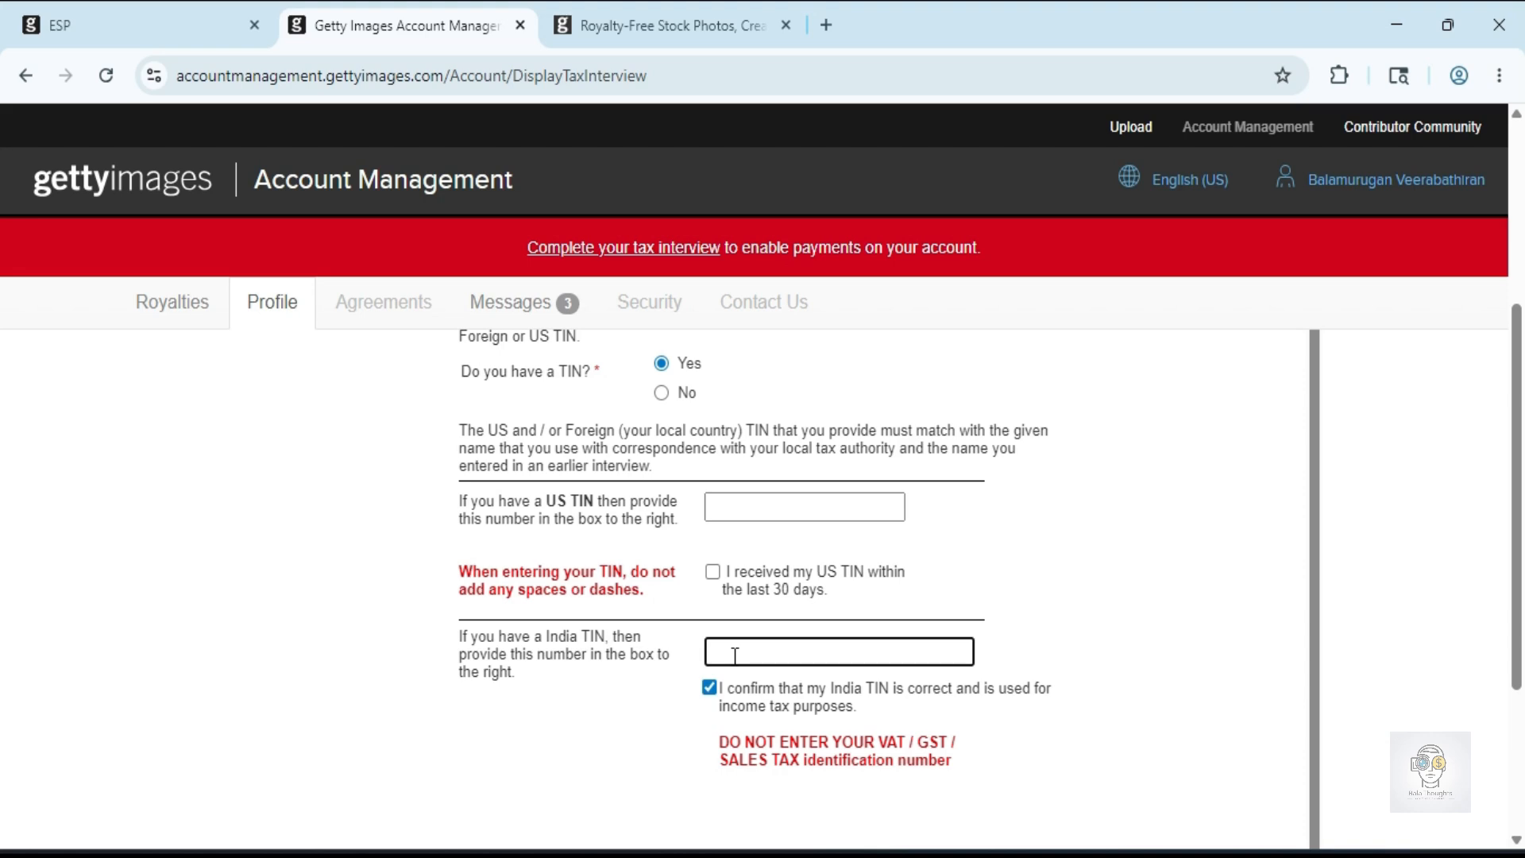
{"action": "scroll", "coordinate": [746, 671], "scroll_direction": "down", "scroll_amount": 2}
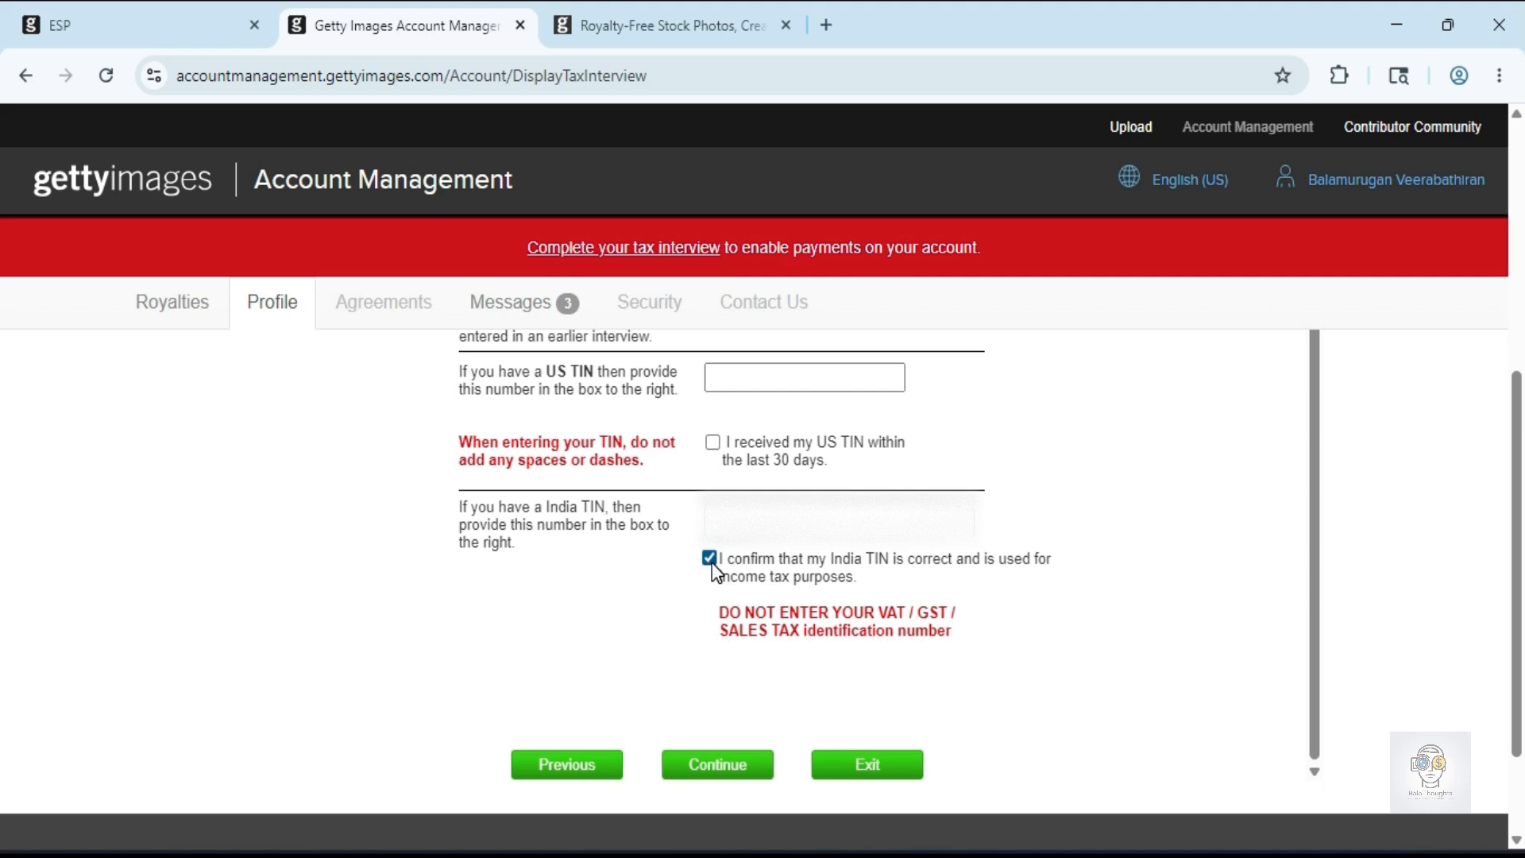
{"action": "left_click", "coordinate": [714, 771]}
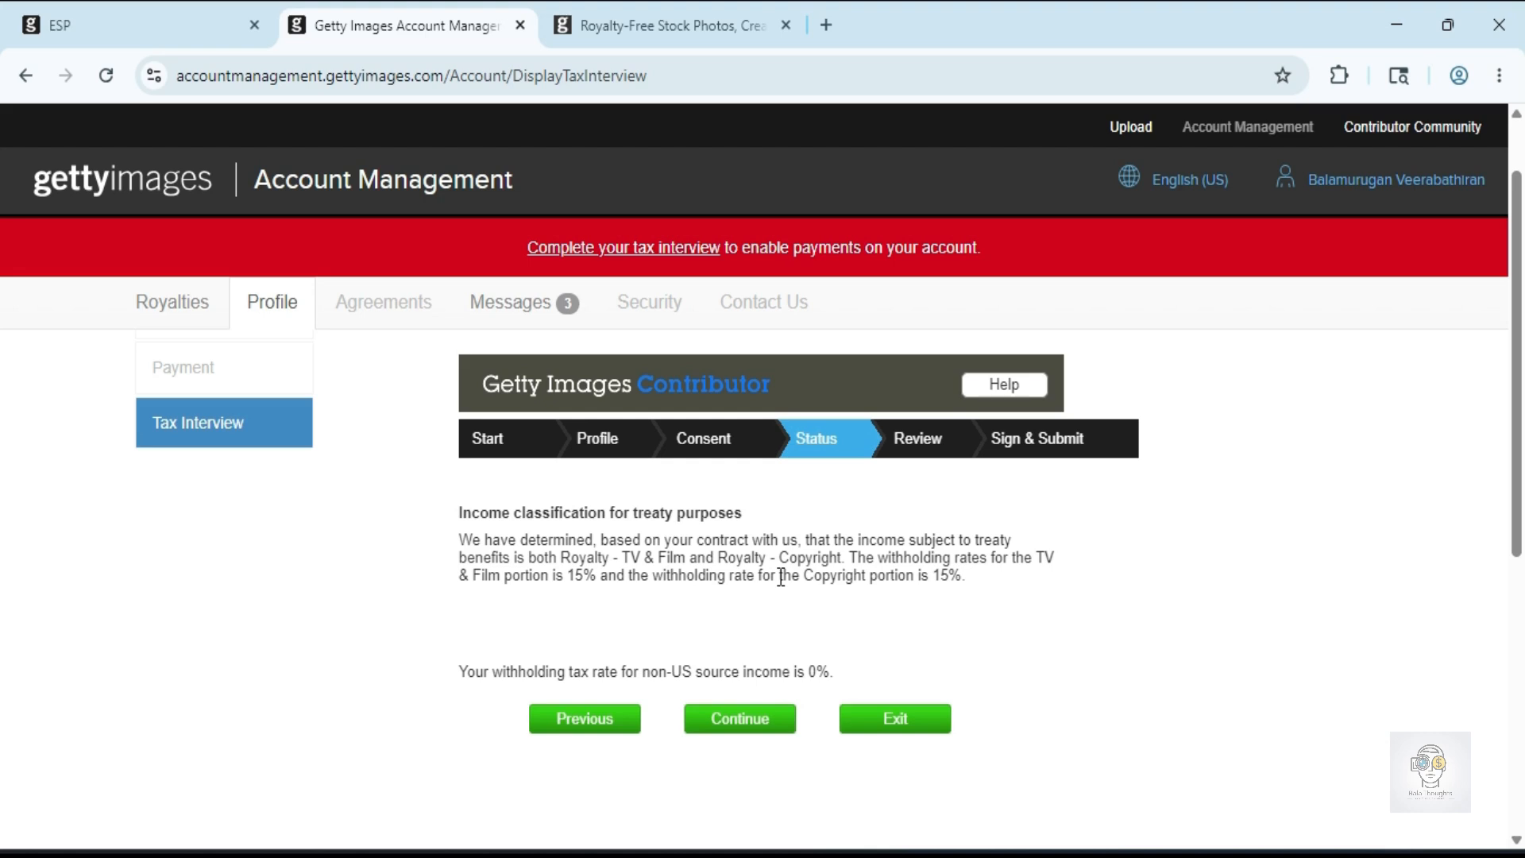
Accept the treaty income classification and answer No to owning or operating a business in the United States
{"action": "left_click", "coordinate": [717, 728]}
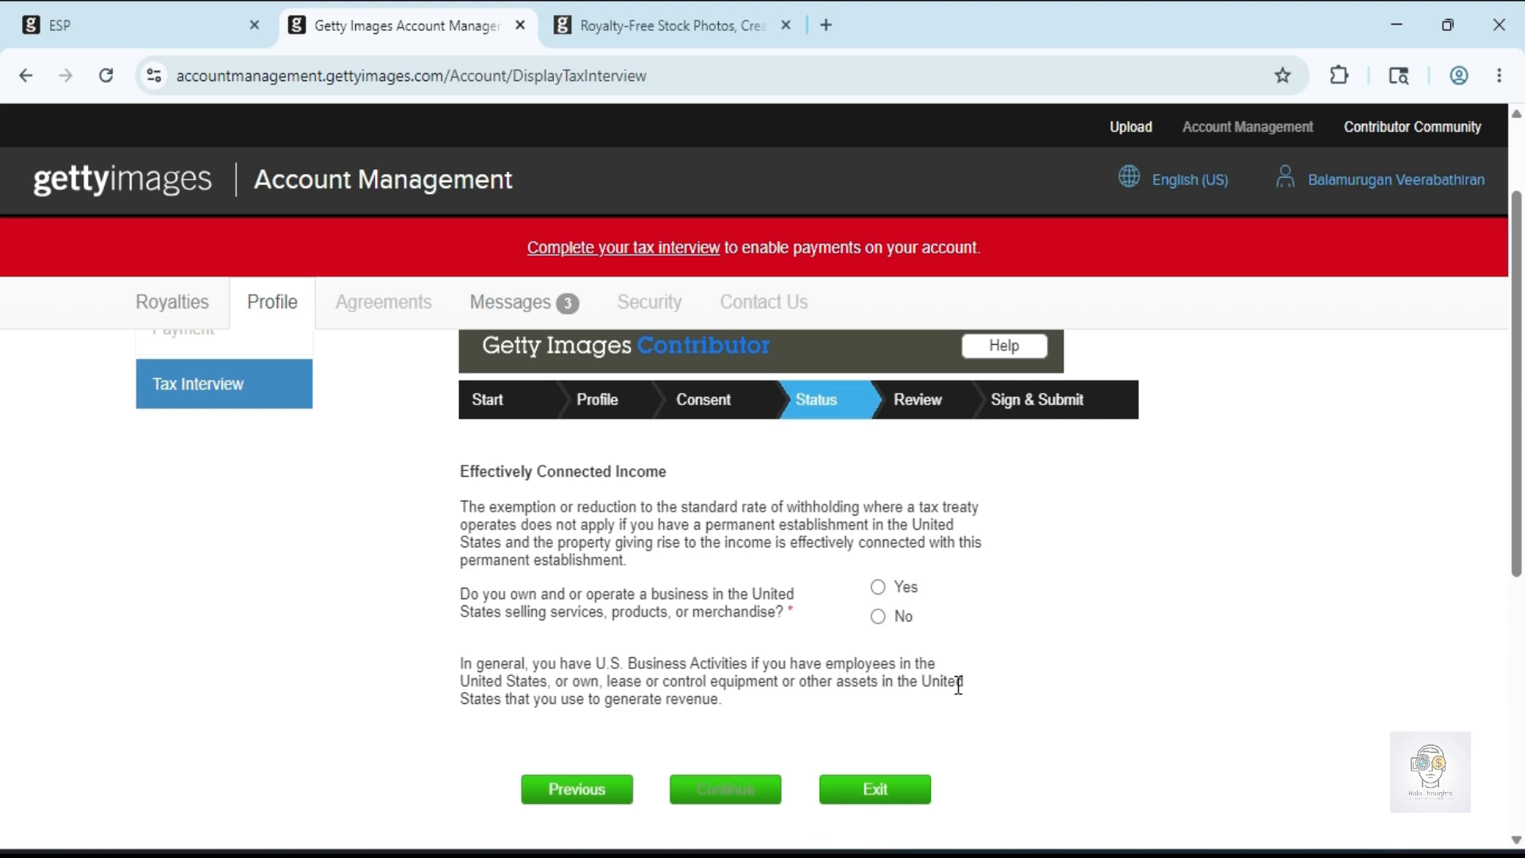
{"action": "left_click", "coordinate": [882, 618]}
{"action": "left_click", "coordinate": [726, 790]}
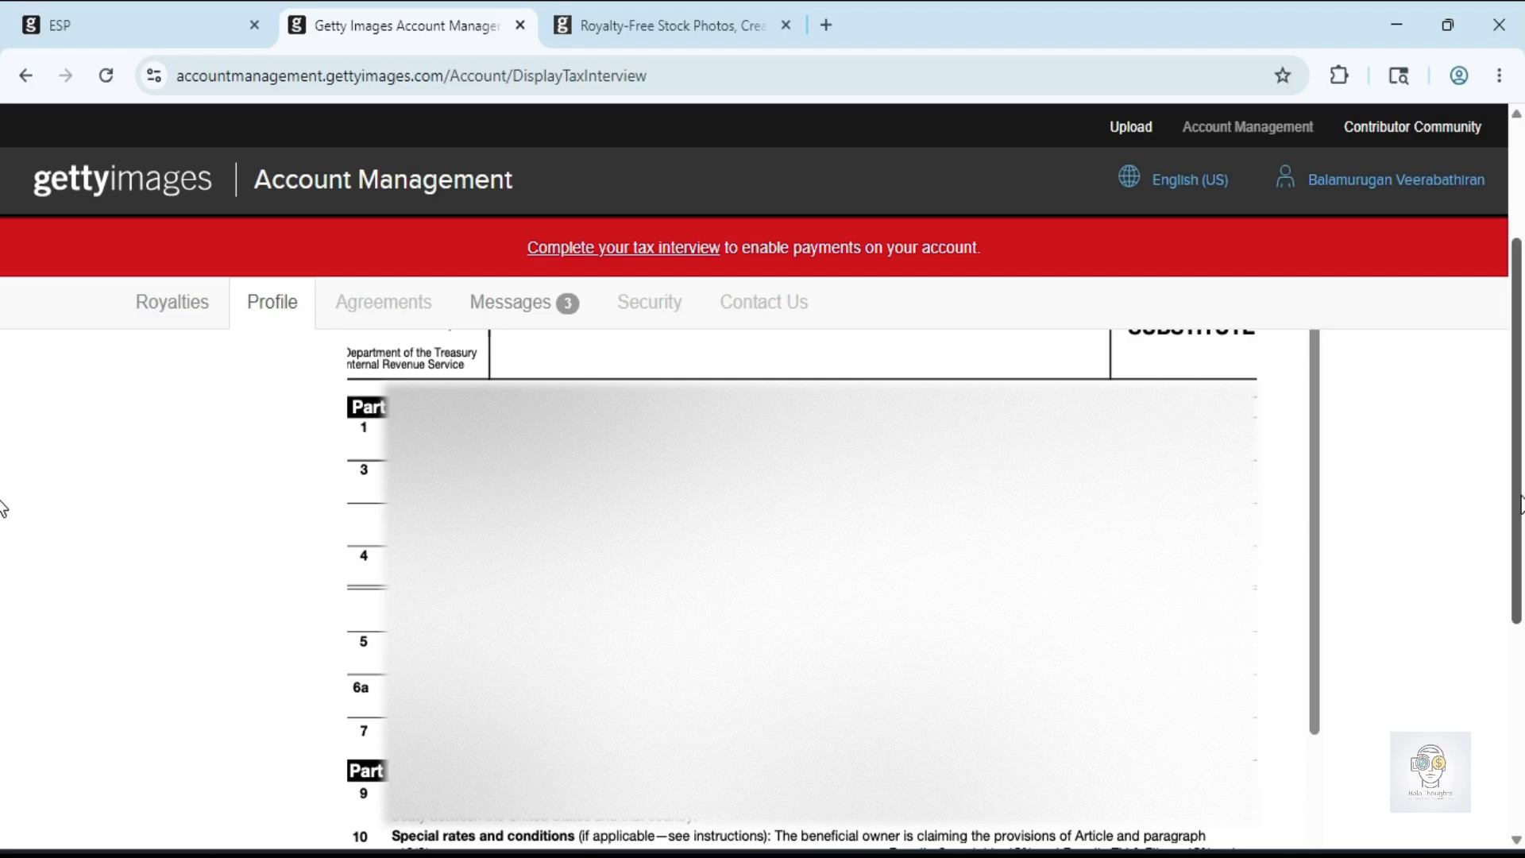
Review the W-8BEN form through to its signature section and continue to the certification
{"action": "scroll", "coordinate": [1520, 505], "scroll_direction": "down", "scroll_amount": 5}
{"action": "mouse_move", "coordinate": [1314, 340]}
{"action": "left_mouse_down"}
{"action": "mouse_move", "coordinate": [1323, 481]}
{"action": "mouse_move", "coordinate": [1321, 380]}
{"action": "left_mouse_up"}
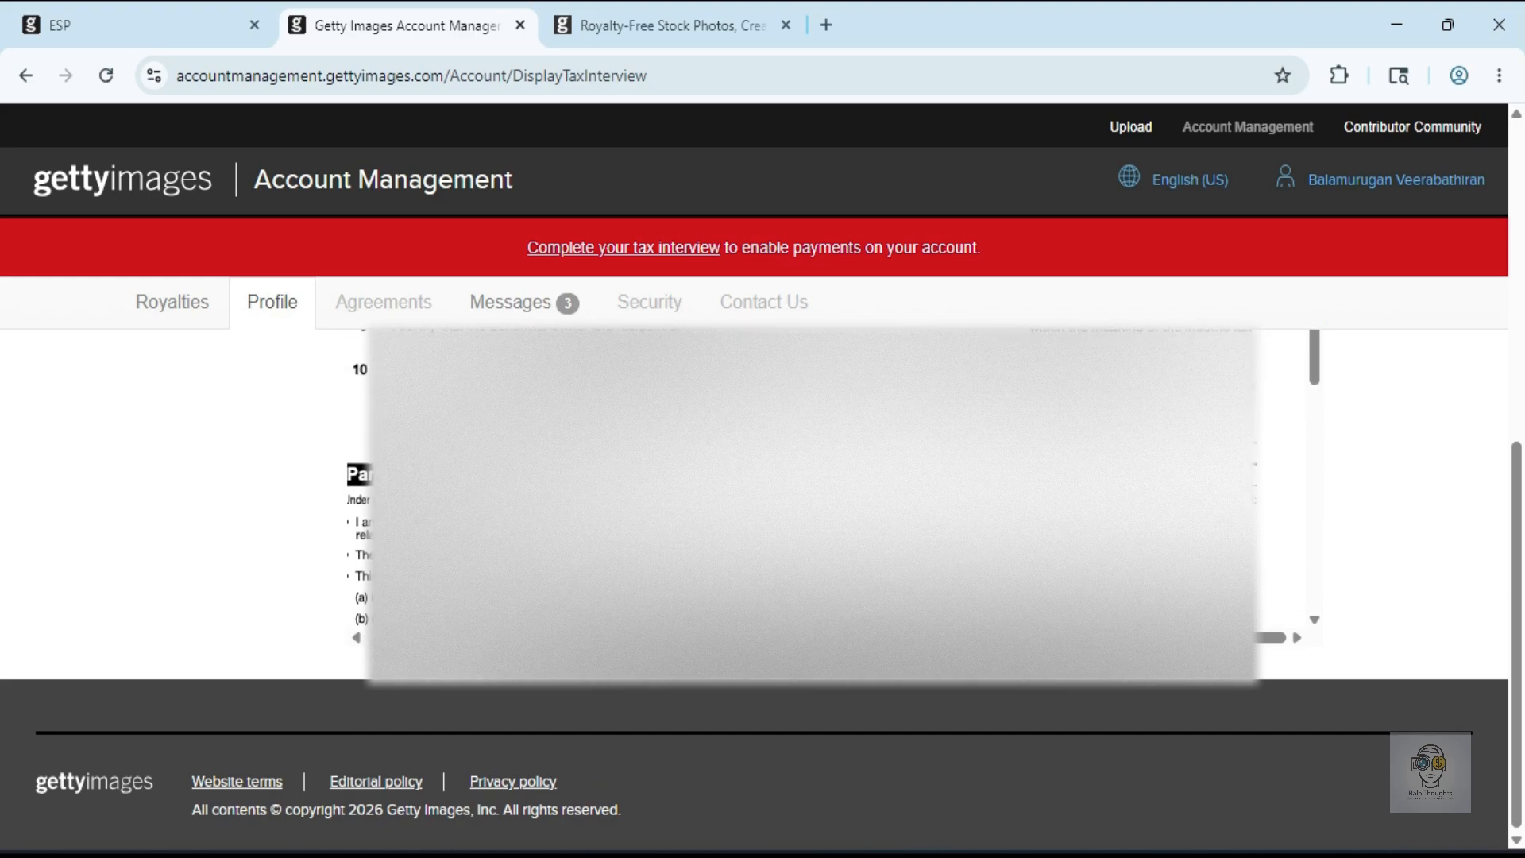
{"action": "mouse_move", "coordinate": [1316, 371]}
{"action": "left_mouse_down"}
{"action": "mouse_move", "coordinate": [1322, 538]}
{"action": "mouse_move", "coordinate": [1308, 599]}
{"action": "mouse_move", "coordinate": [1303, 550]}
{"action": "left_mouse_up"}
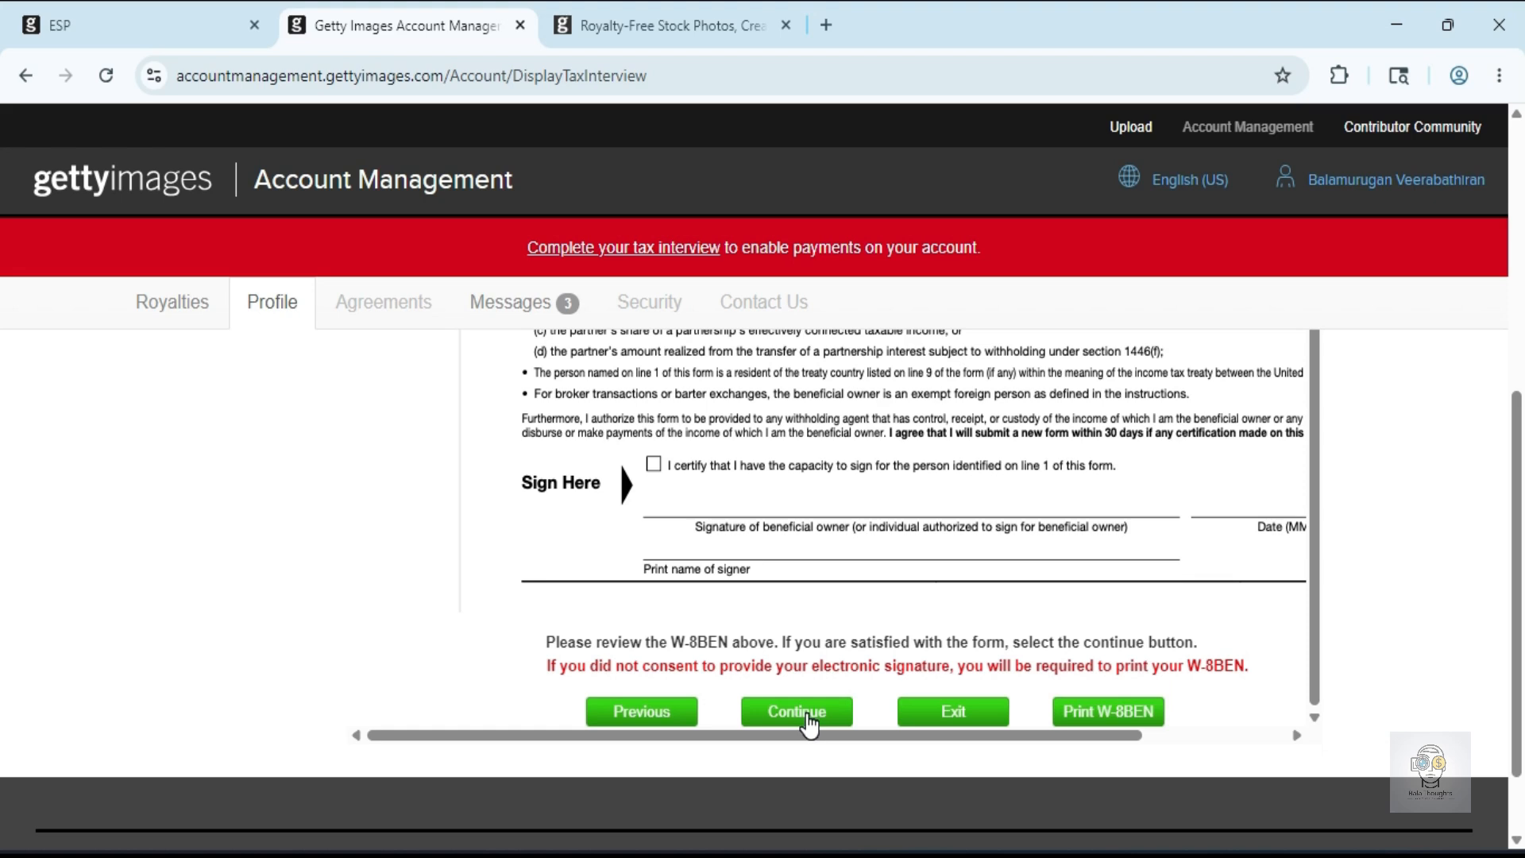
{"action": "left_click", "coordinate": [797, 712]}
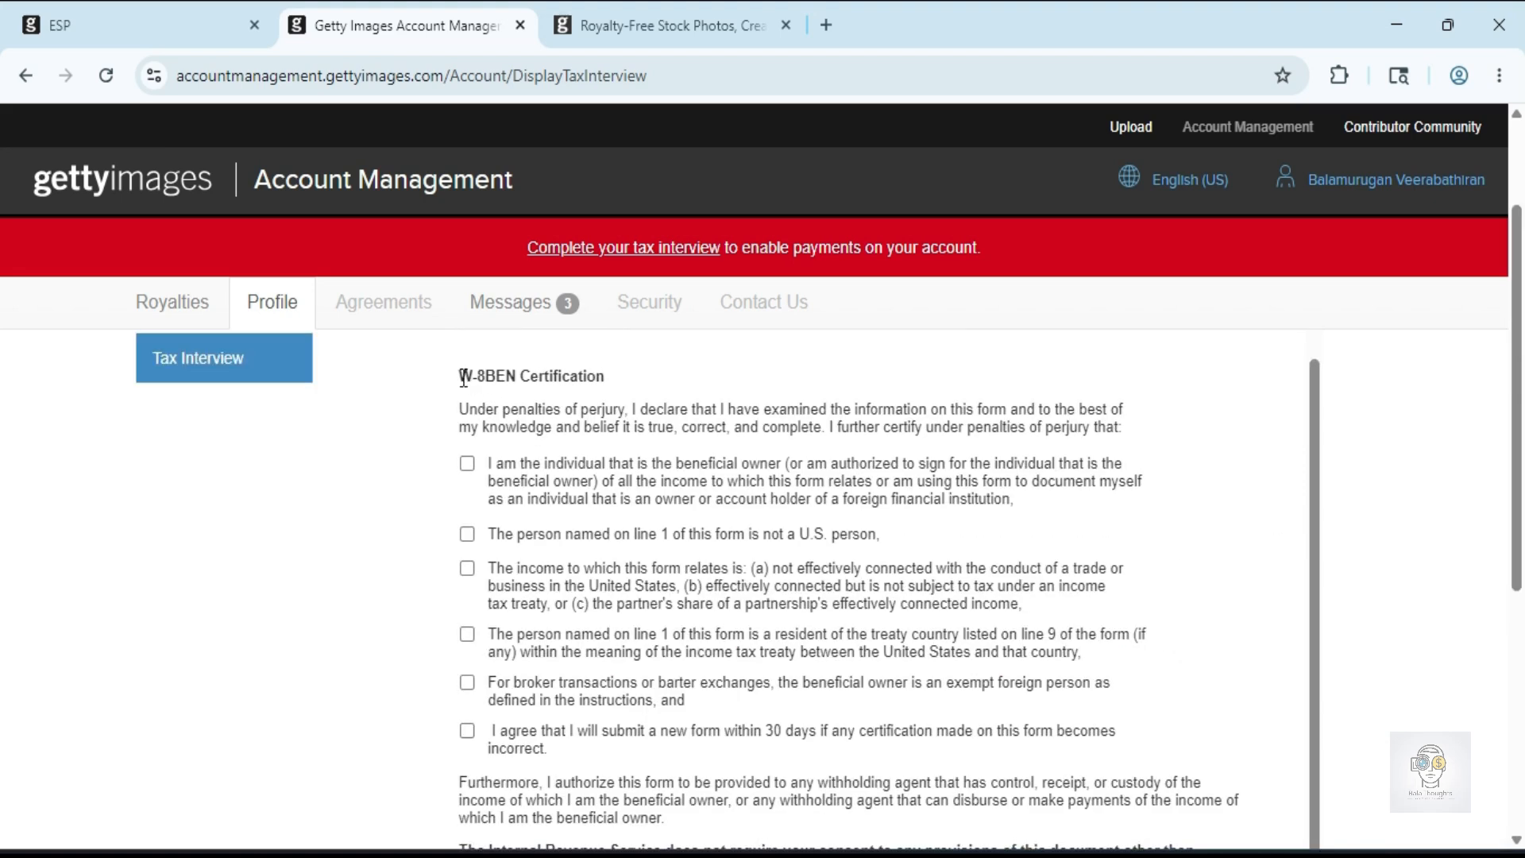
Agree to the W-8BEN certification statements, including beneficial ownership and residence in the treaty country
{"action": "left_click_drag", "start_coordinate": [462, 377], "coordinate": [618, 378]}
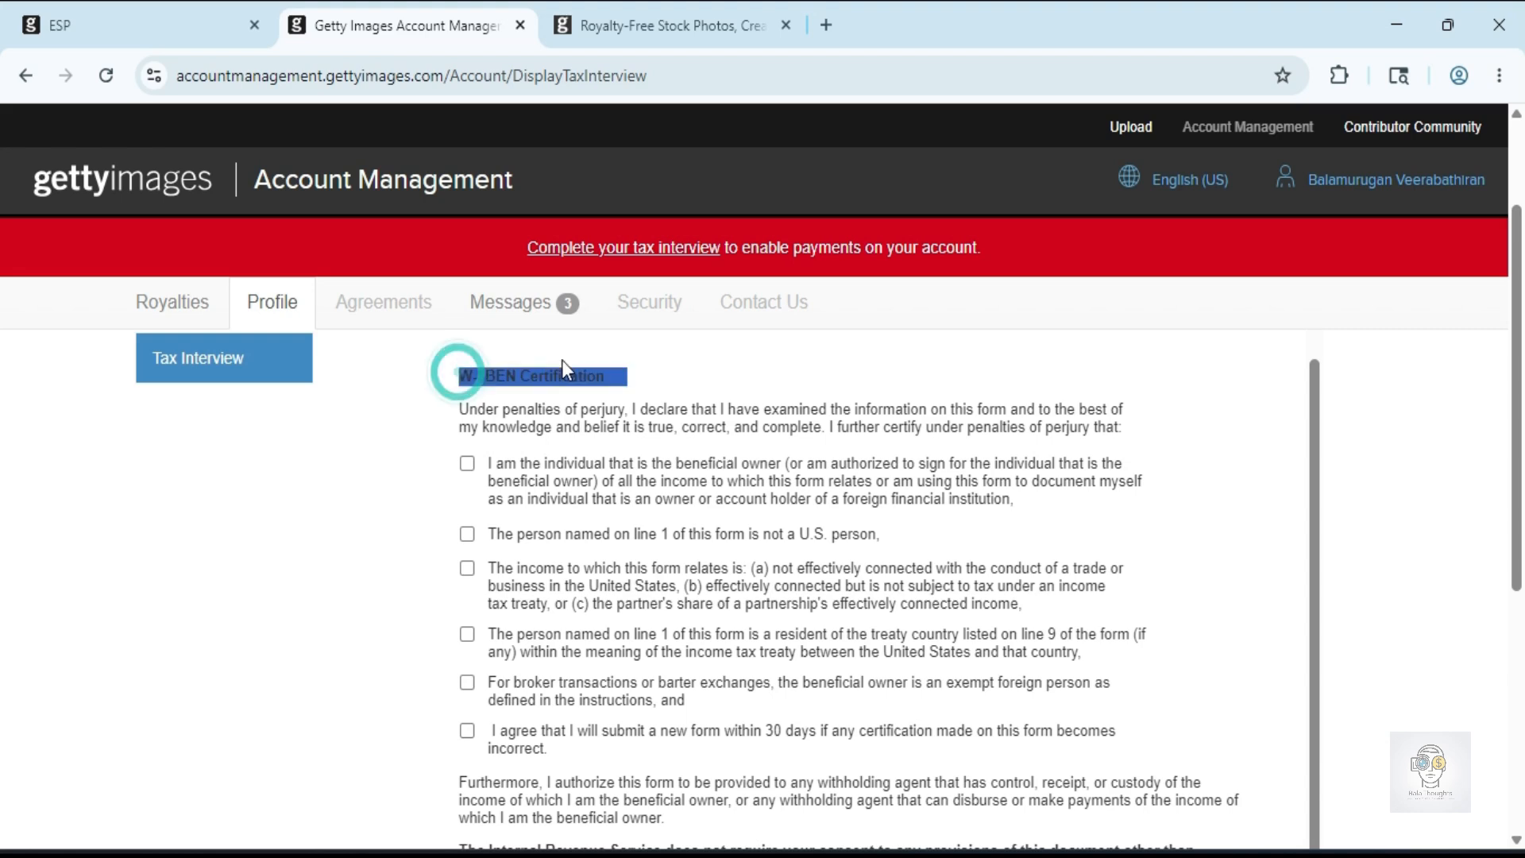
{"action": "left_click", "coordinate": [623, 381]}
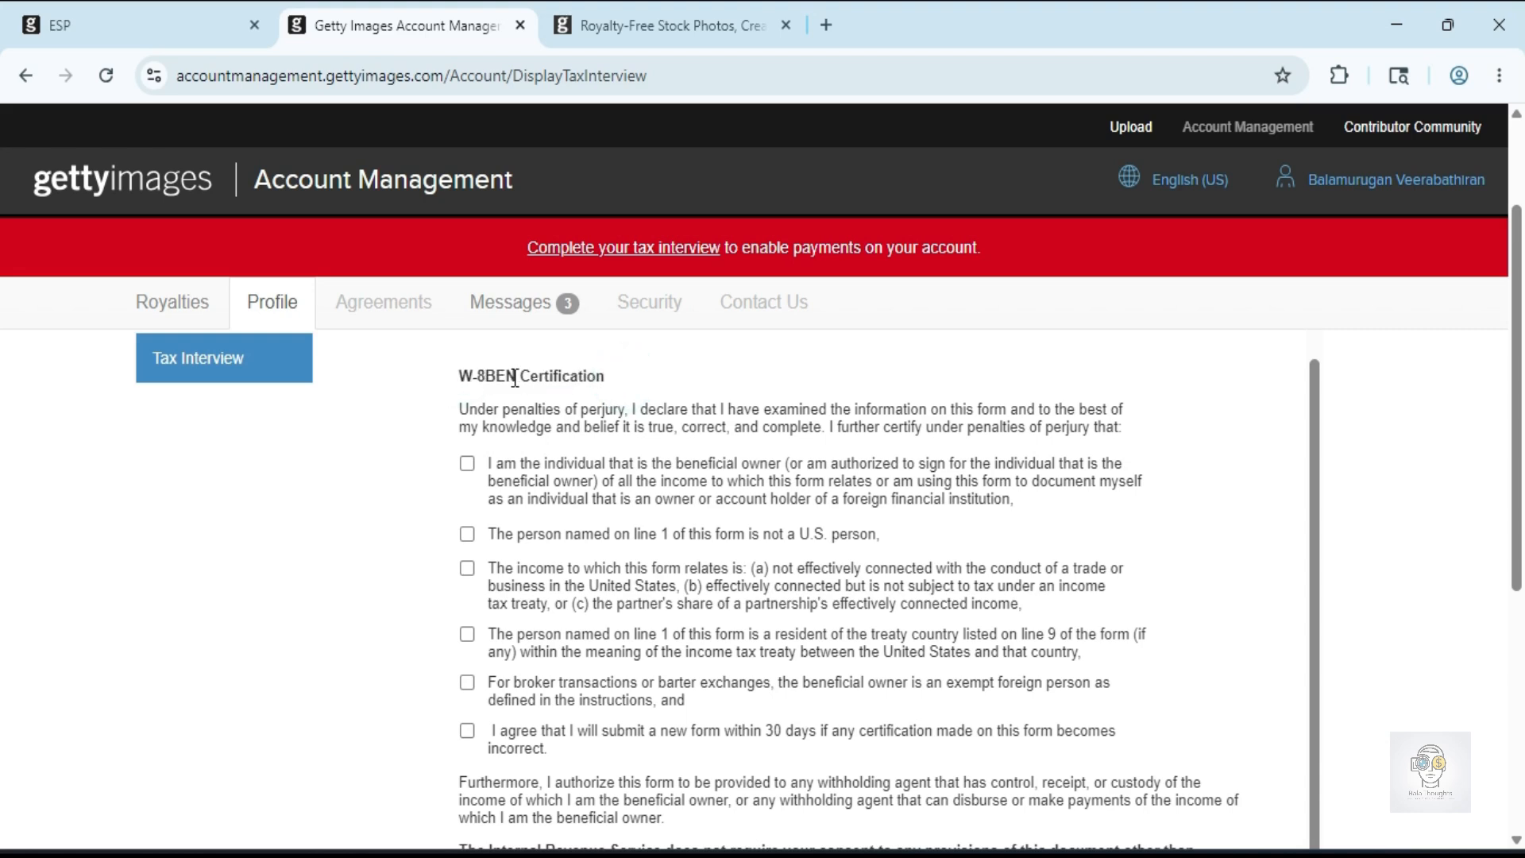
{"action": "scroll", "coordinate": [739, 493], "scroll_direction": "up", "scroll_amount": 1}
{"action": "scroll", "coordinate": [739, 494], "scroll_direction": "down", "scroll_amount": 1}
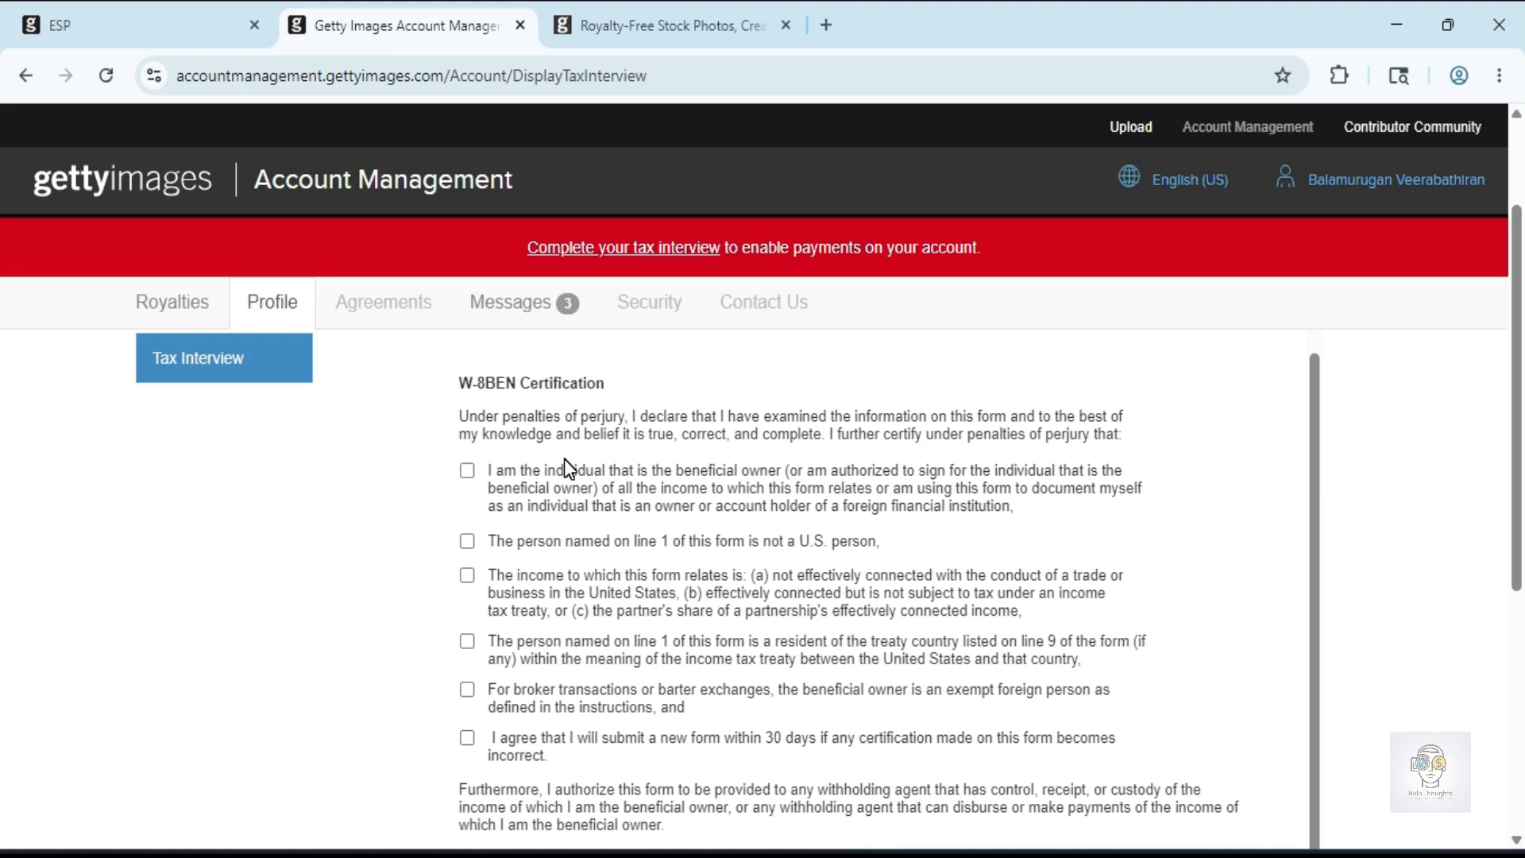
{"action": "left_click", "coordinate": [468, 472]}
{"action": "left_click", "coordinate": [467, 641]}
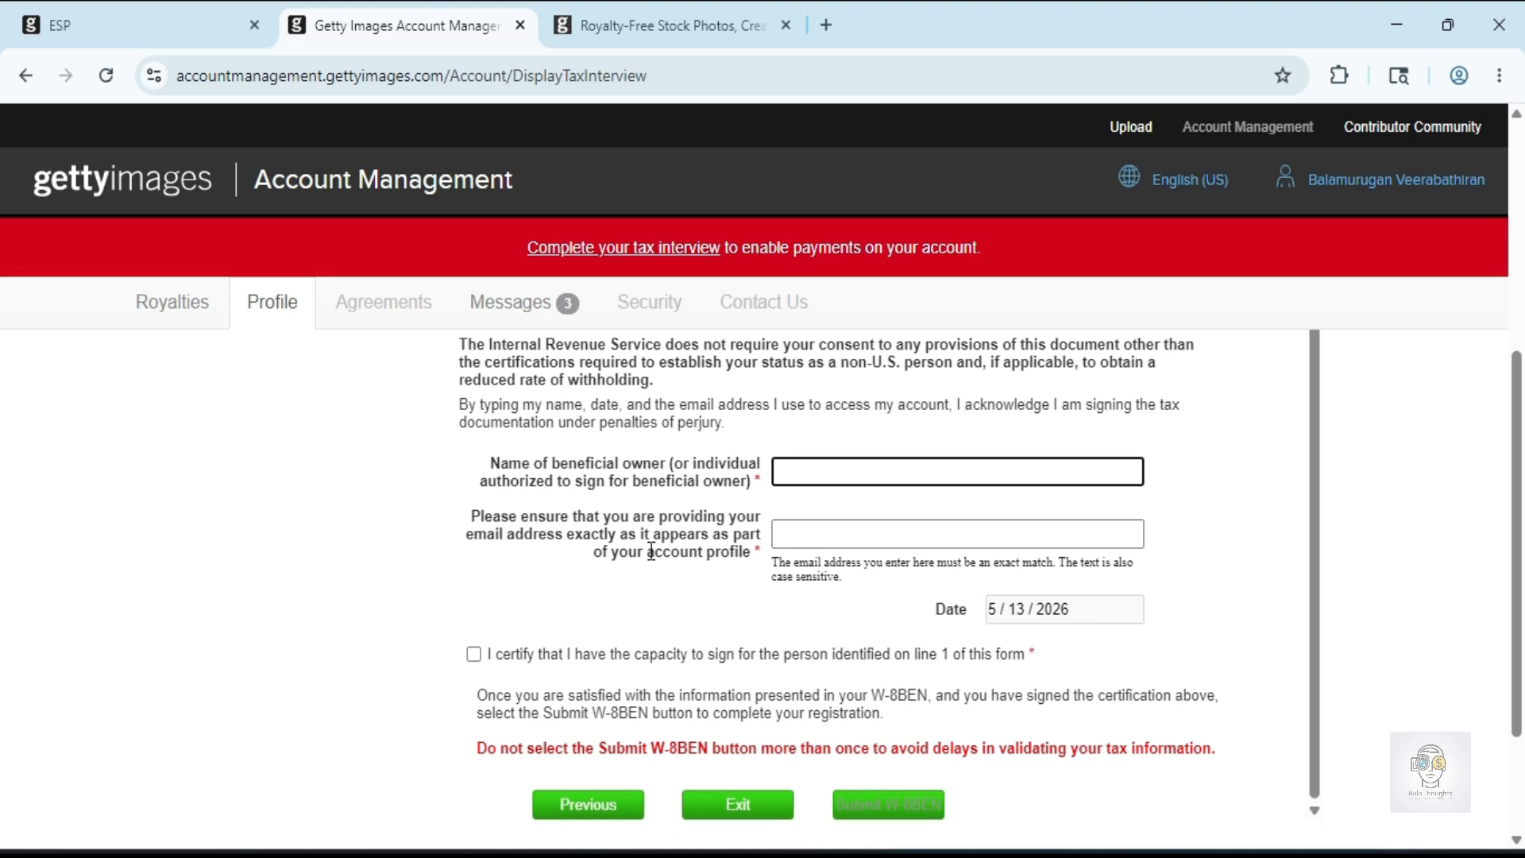
Sign with the beneficial owner's name and account e-mail, certify the capacity to sign, and submit the W-8BEN
{"action": "left_click", "coordinate": [805, 470]}
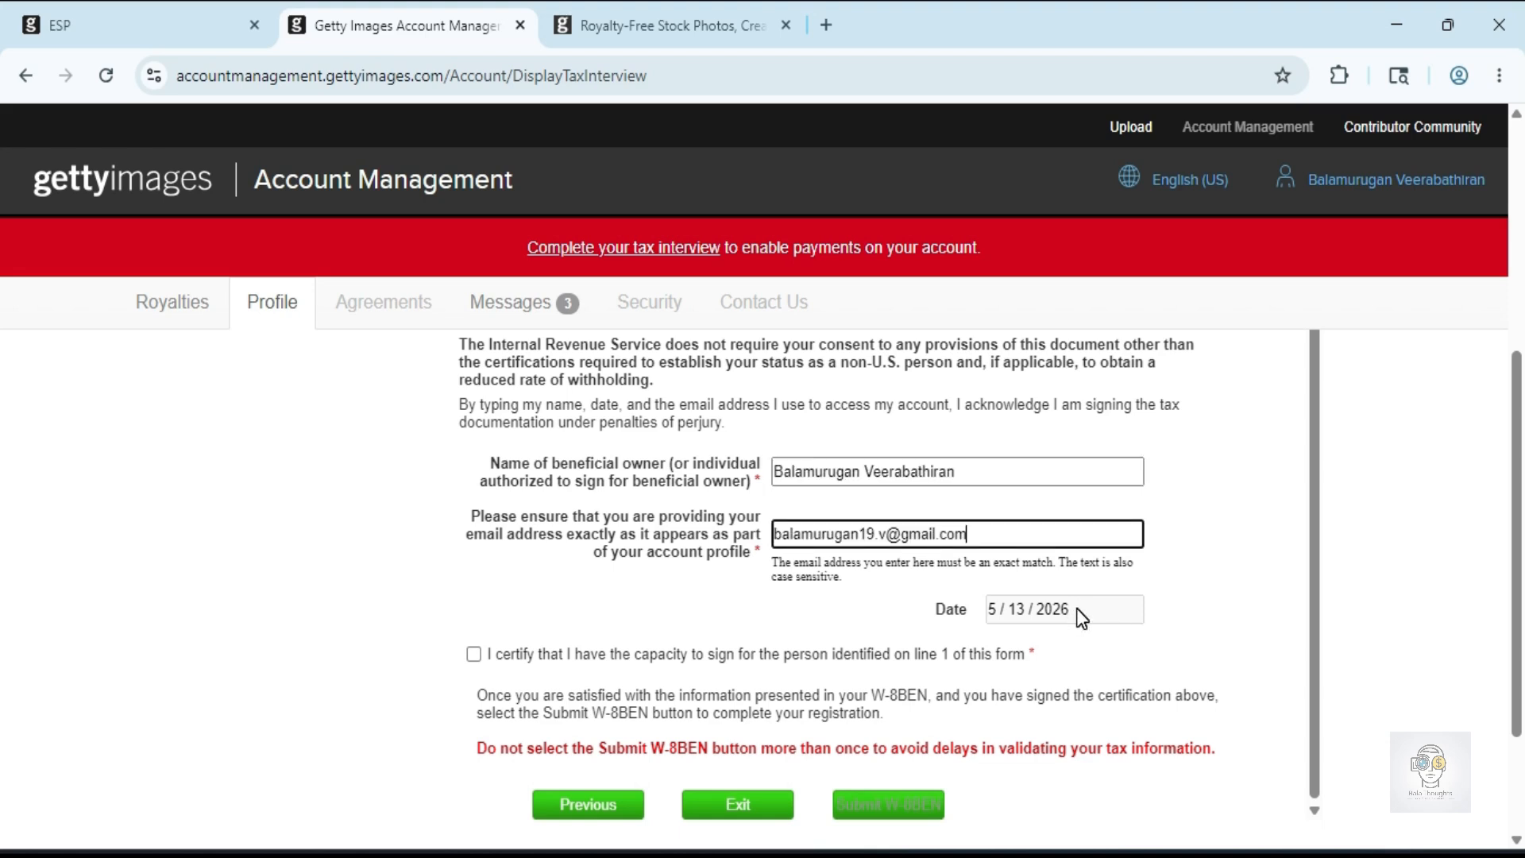
{"action": "left_click", "coordinate": [474, 654]}
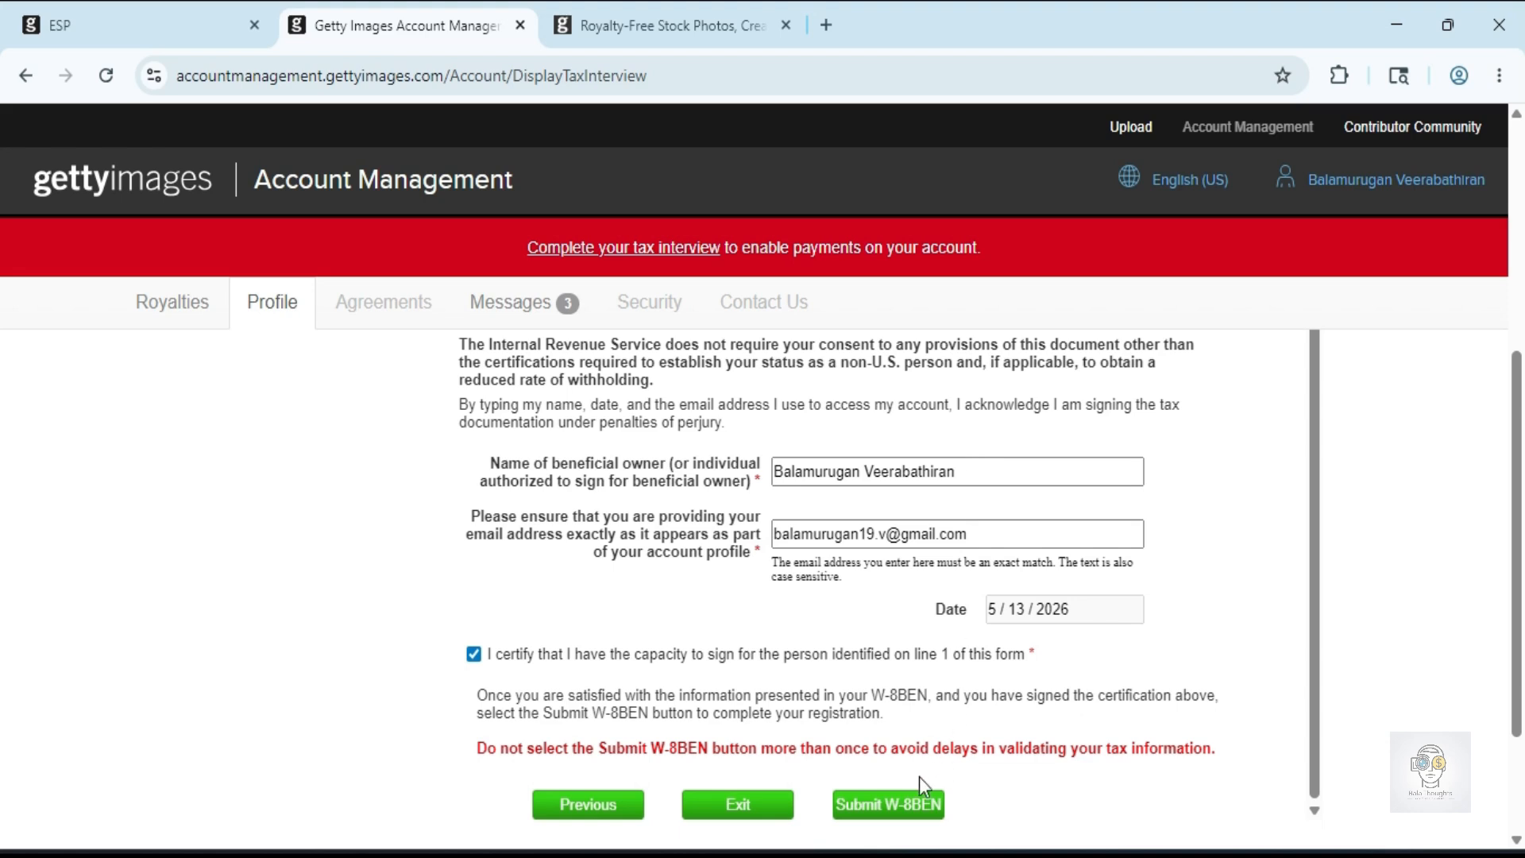
{"action": "left_click", "coordinate": [872, 816]}
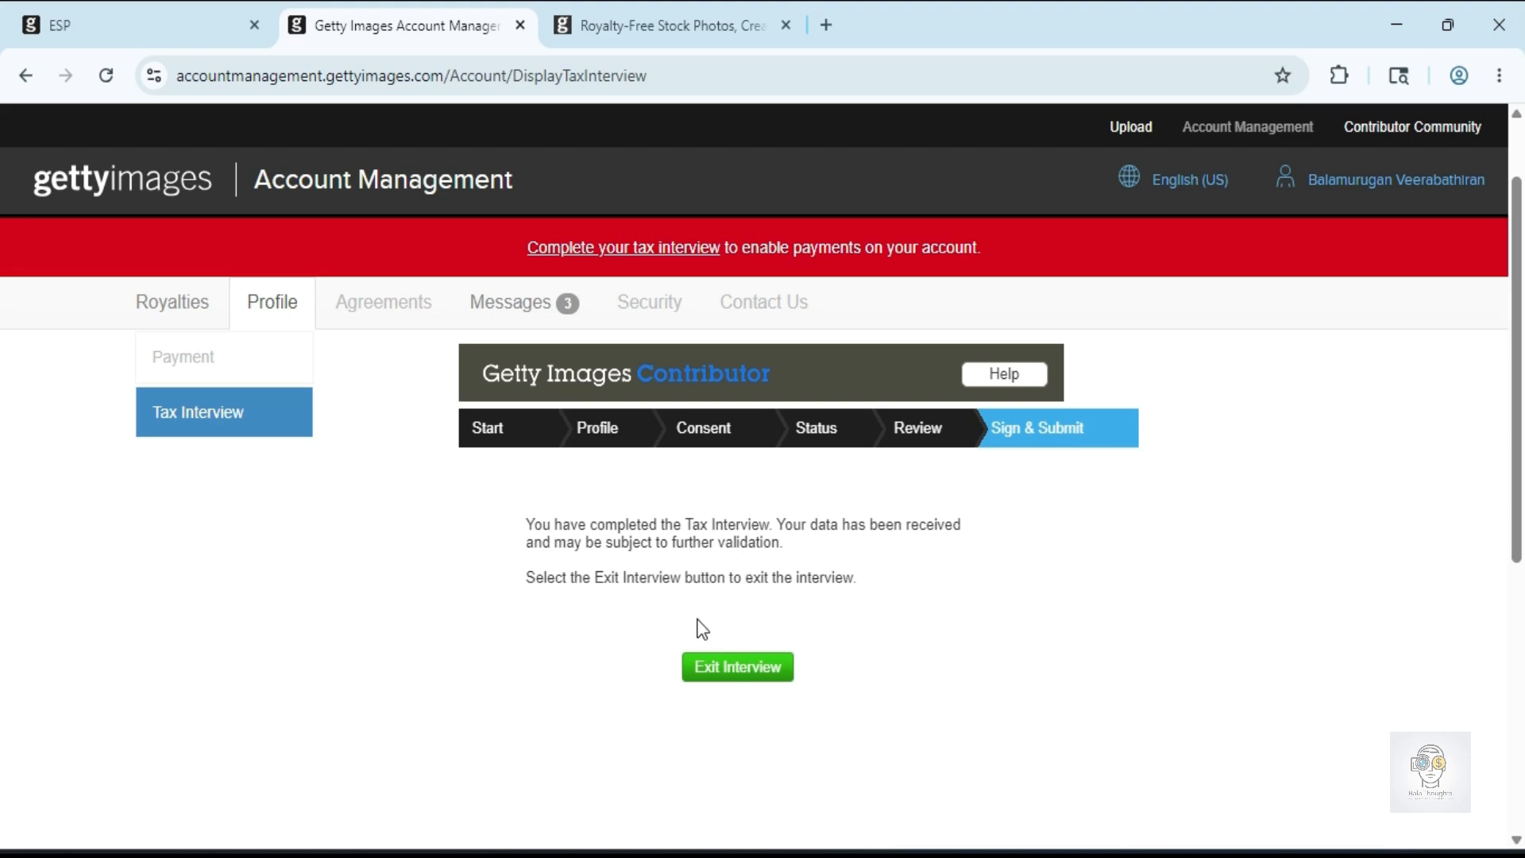
Exit the completed tax interview, confirming the exit, and check the tax interview status on the Tax information page
{"action": "left_click", "coordinate": [764, 682]}
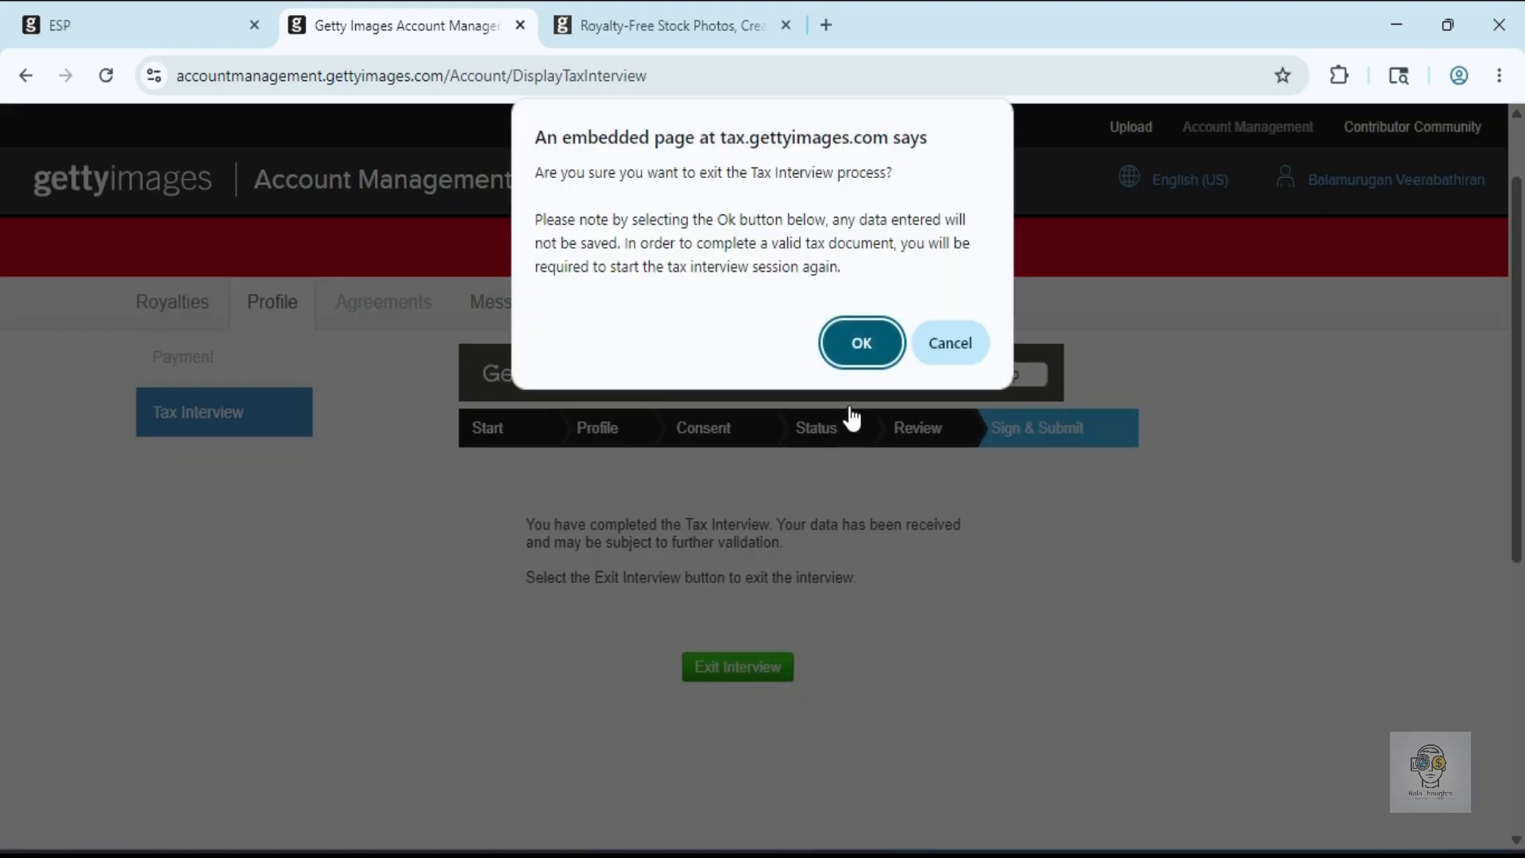
{"action": "left_click", "coordinate": [874, 362]}
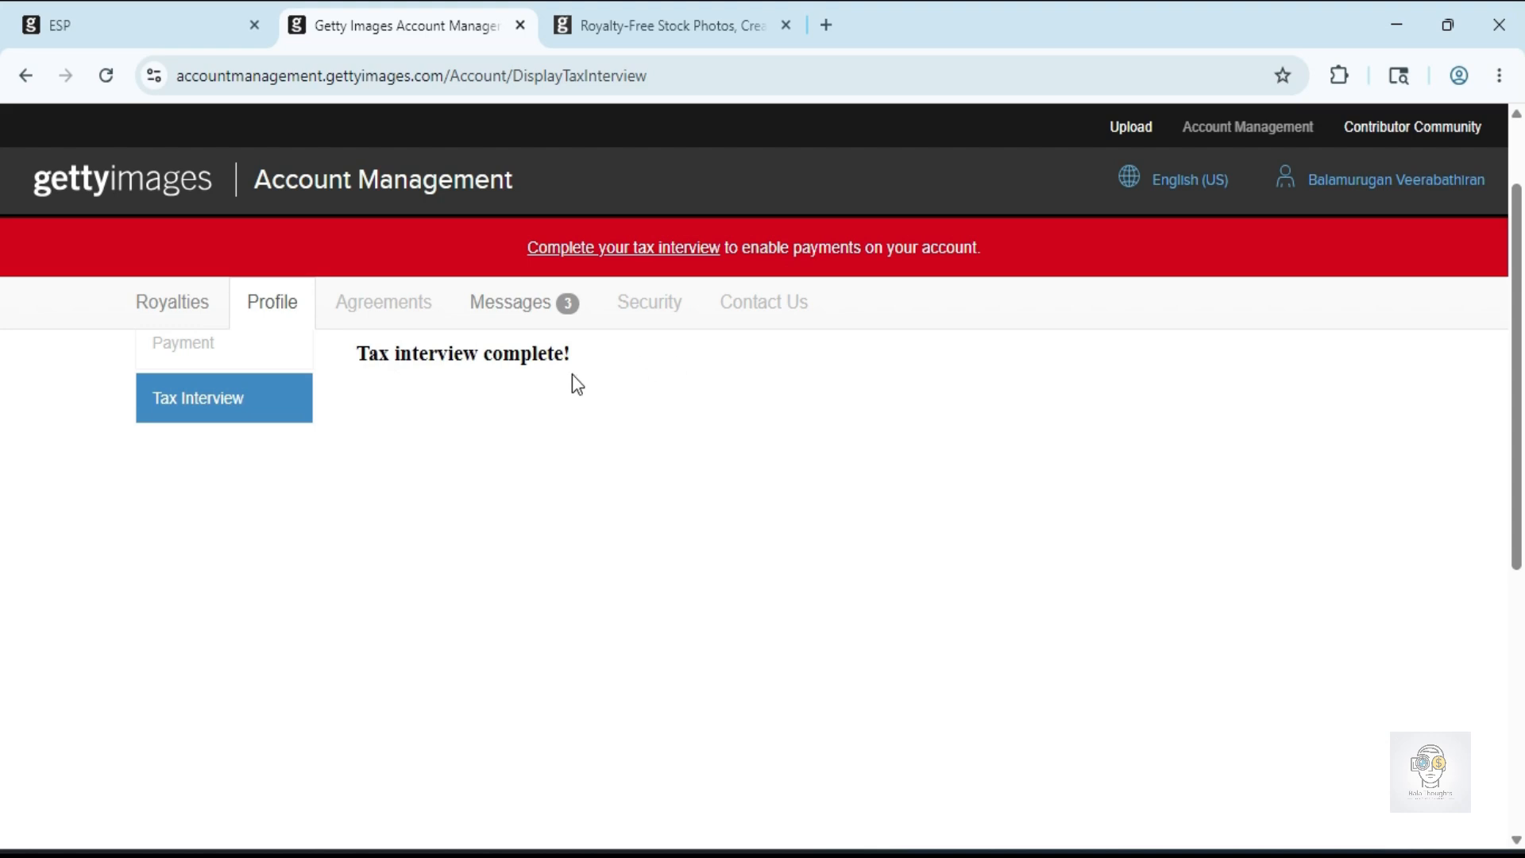
{"action": "left_click", "coordinate": [259, 503]}
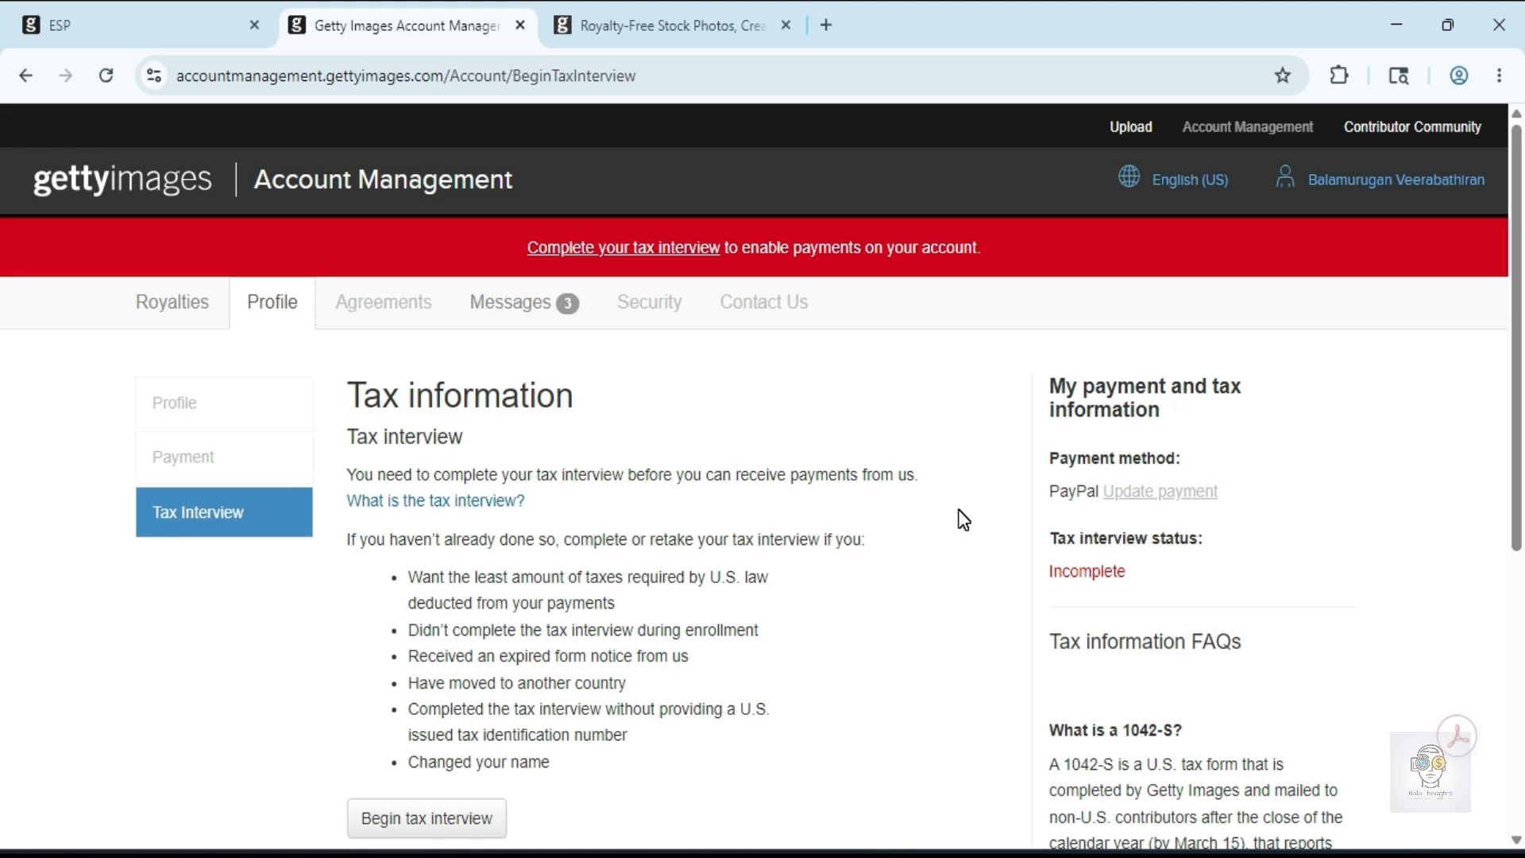
{"action": "left_click_drag", "start_coordinate": [1132, 572], "coordinate": [1031, 573]}
{"action": "left_click", "coordinate": [1137, 579]}
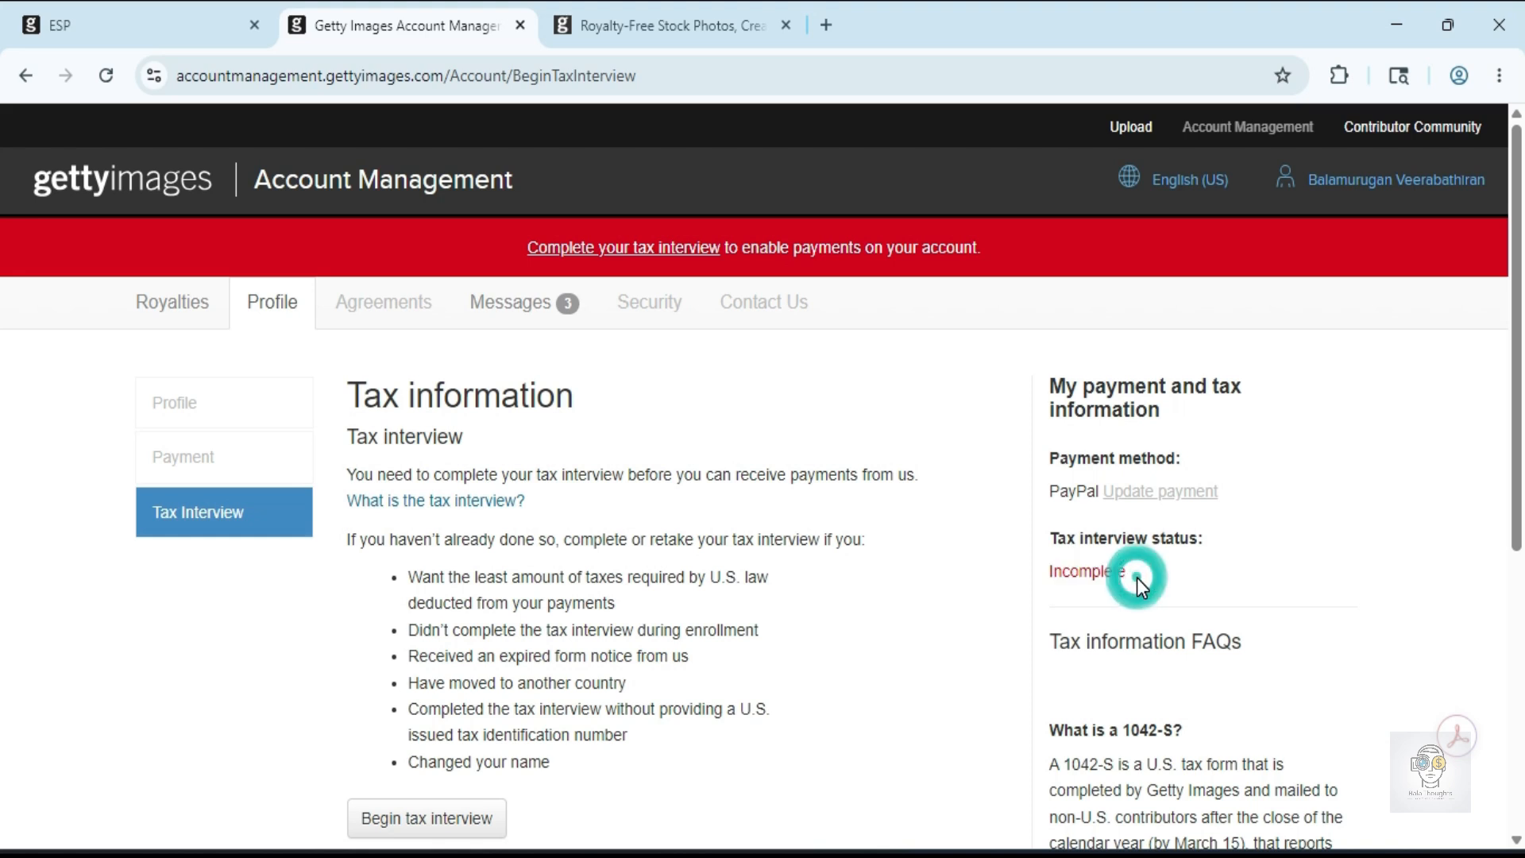